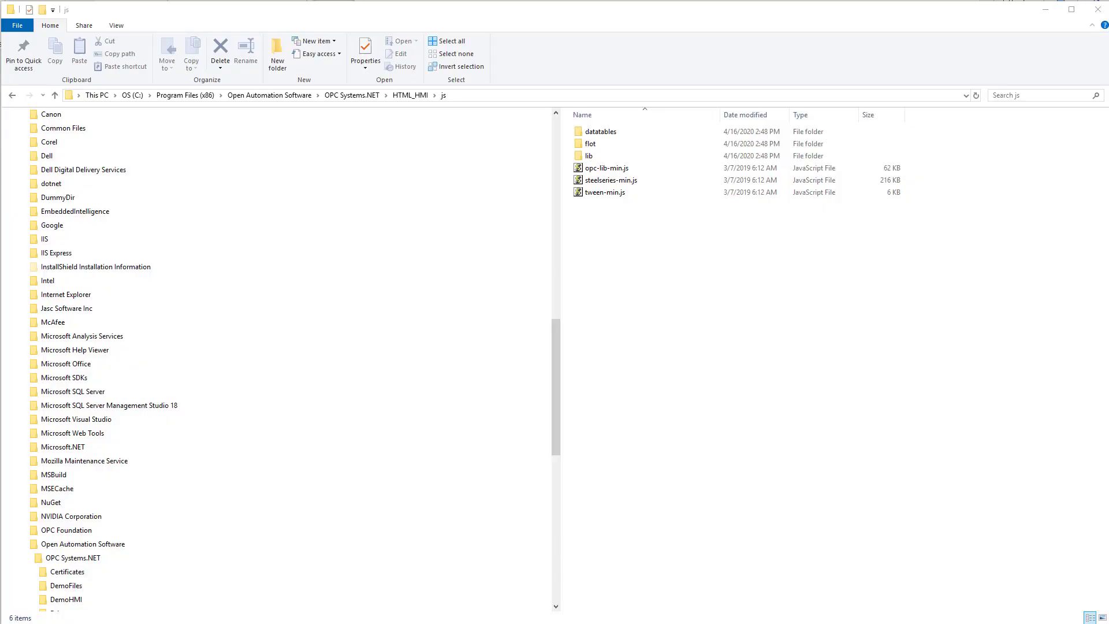
Step: Copy the lib folder and opc-lib-min.js from the OAS HTML_HMI js folder
left_click(597, 157)
left_click(601, 168, "ctrl")
right_click(600, 168)
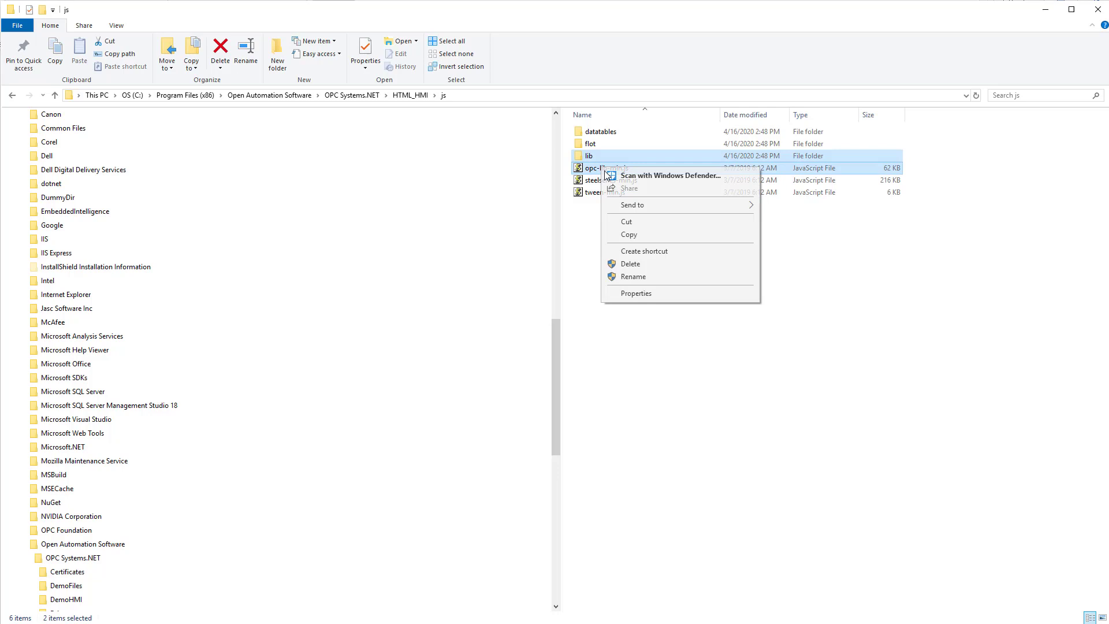
left_click(629, 236)
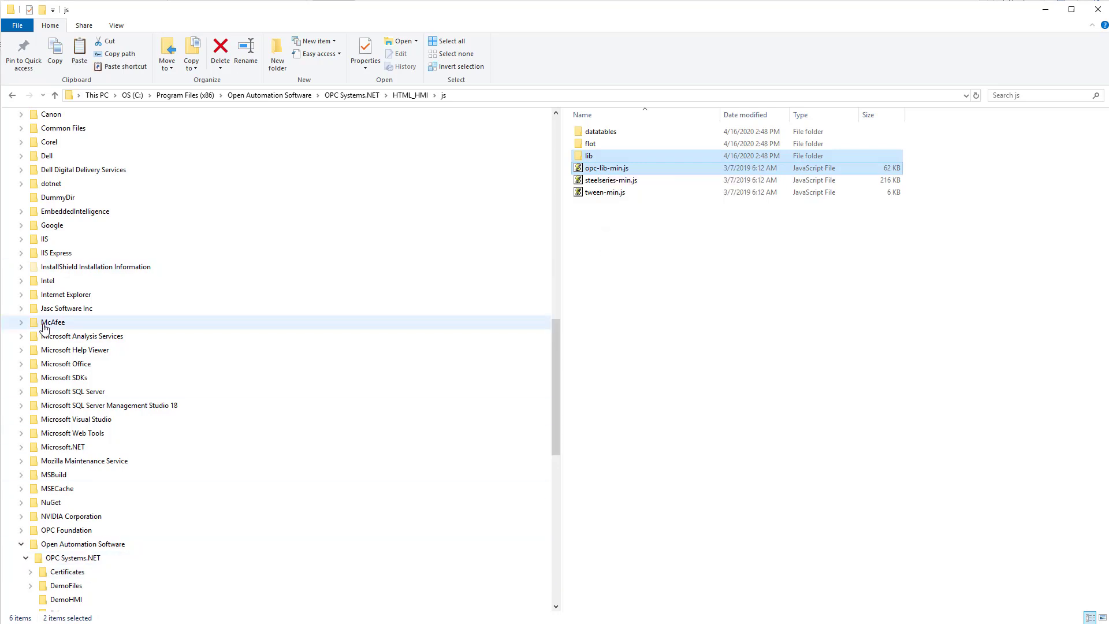
left_click_drag(548, 358, 541, 209)
Step: Paste them into the empty MAMP htdocs js folder, then open the pasted lib folder
left_click(40, 433)
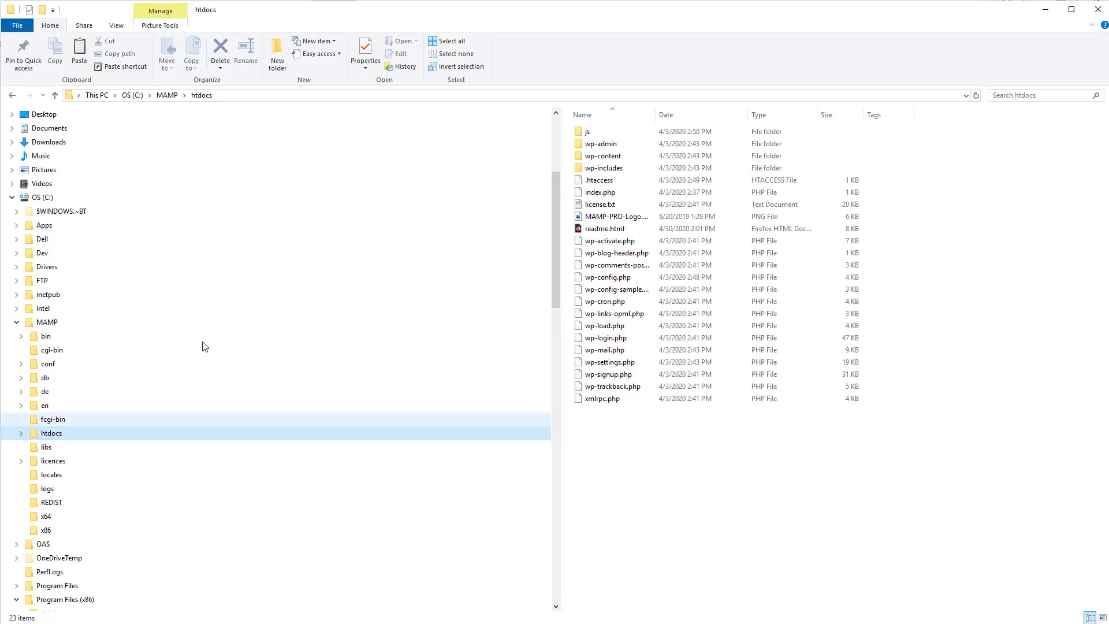
double_click(588, 132)
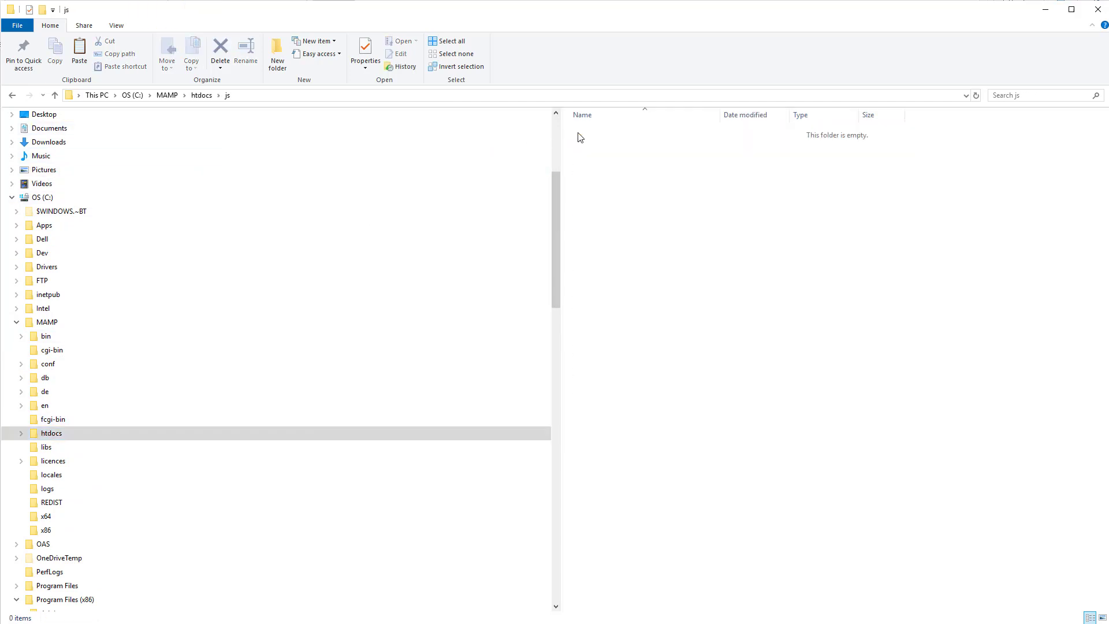
right_click(634, 190)
left_click(663, 267)
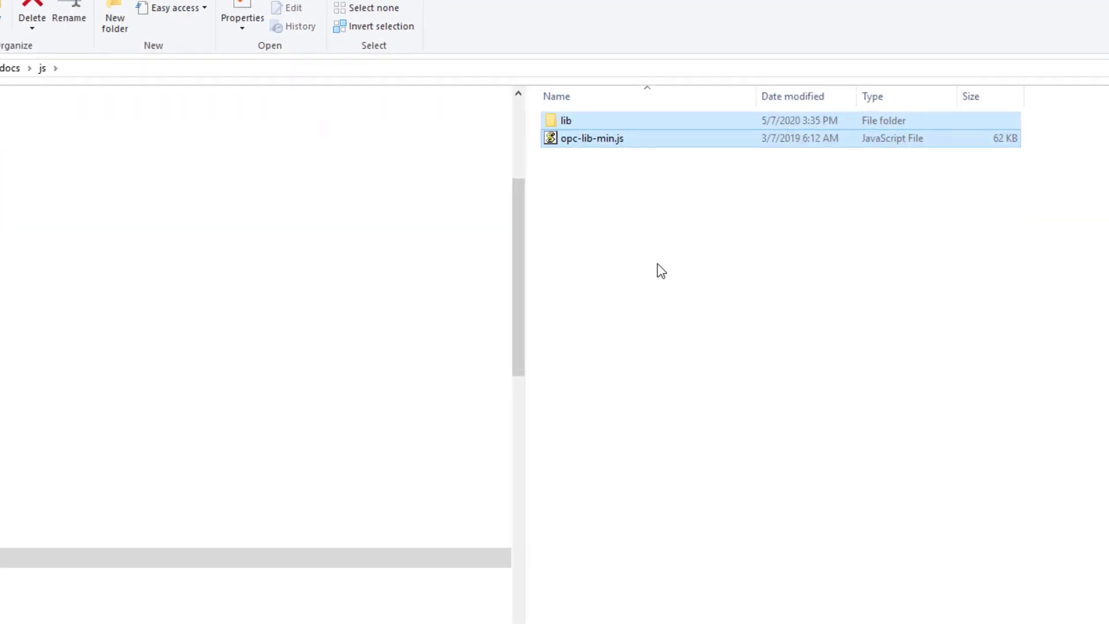
left_click(596, 141)
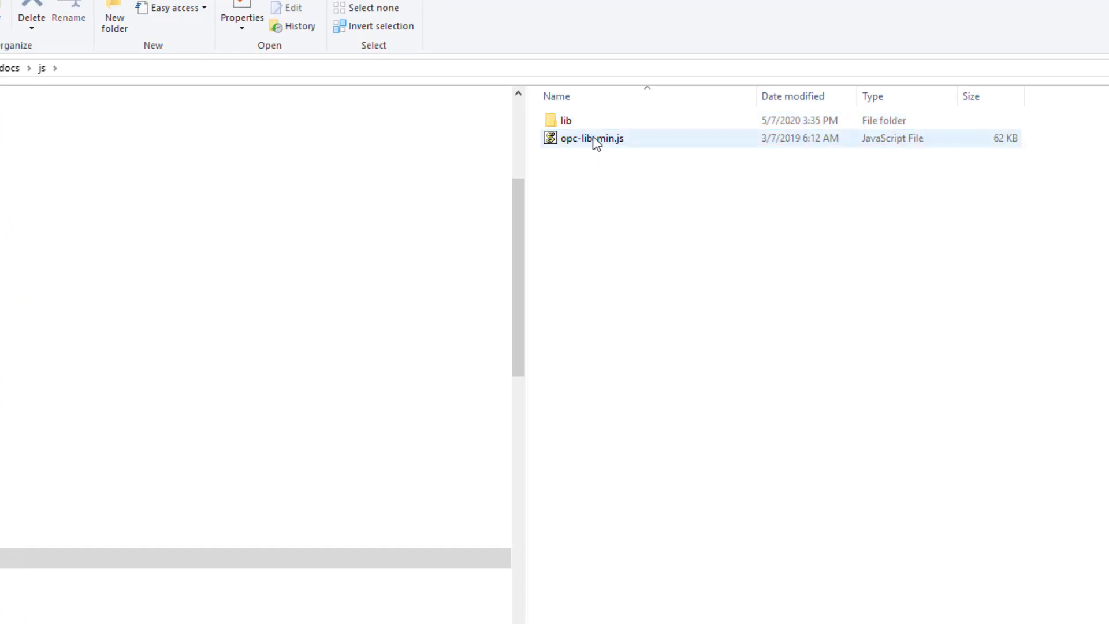
double_click(561, 122)
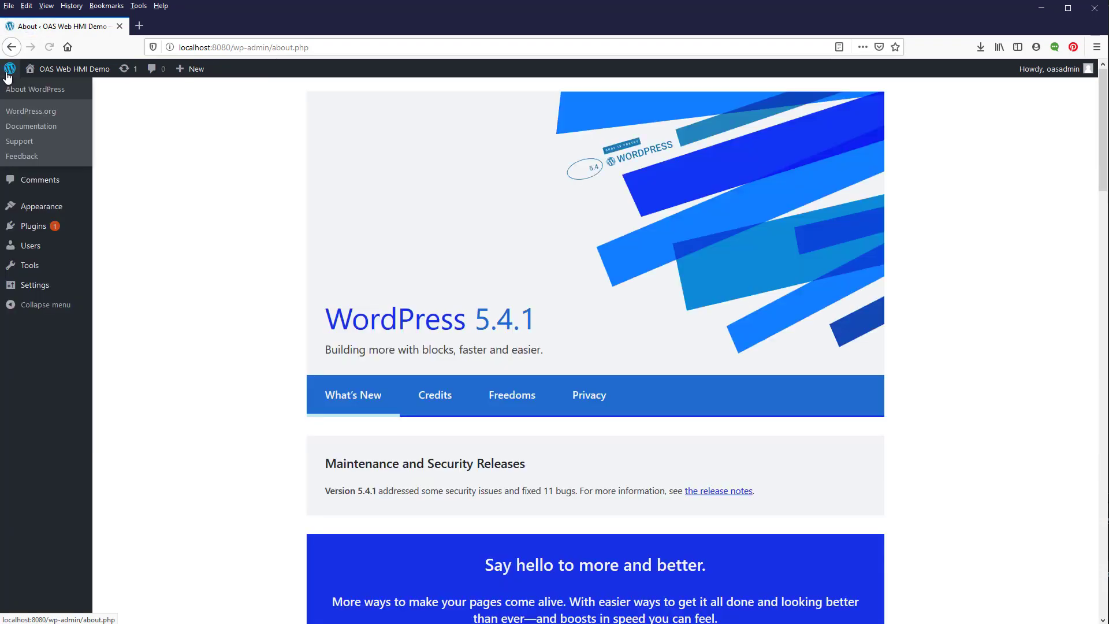
Step: Search the plugin directory for 'Header and Footer Scripts', then install and activate it
mouse_move(47, 227)
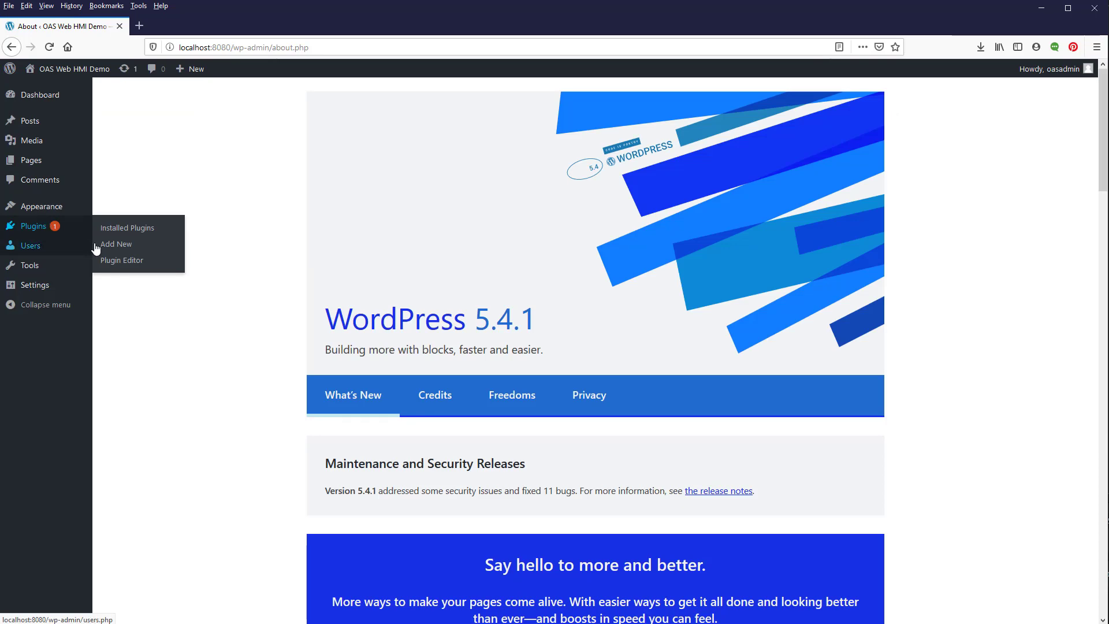
left_click(110, 246)
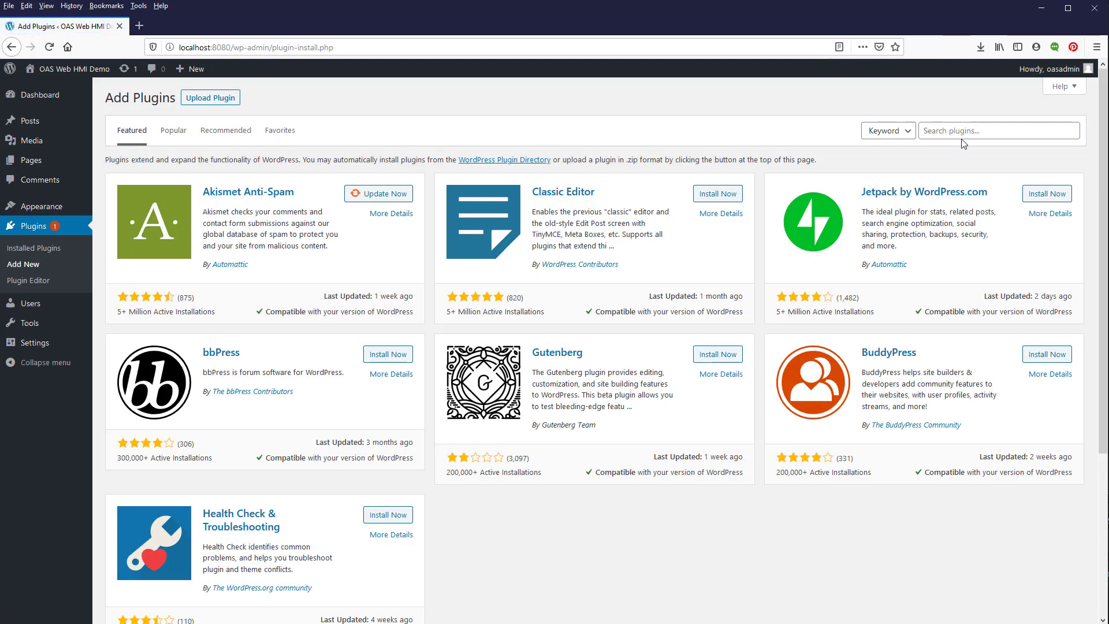
left_click(963, 132)
type("He")
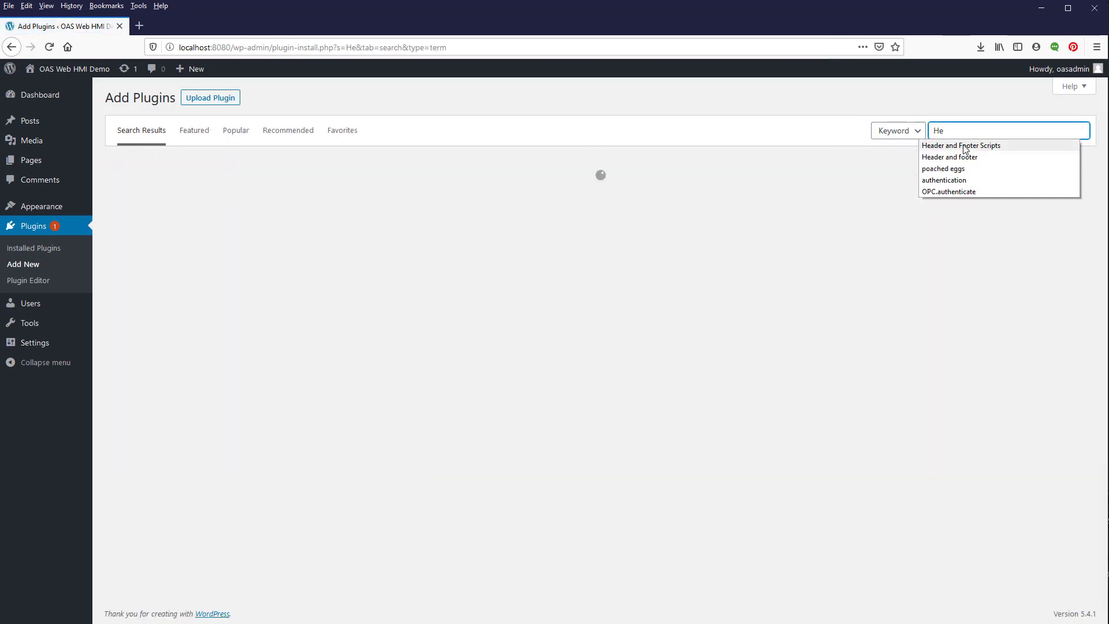
left_click(962, 145)
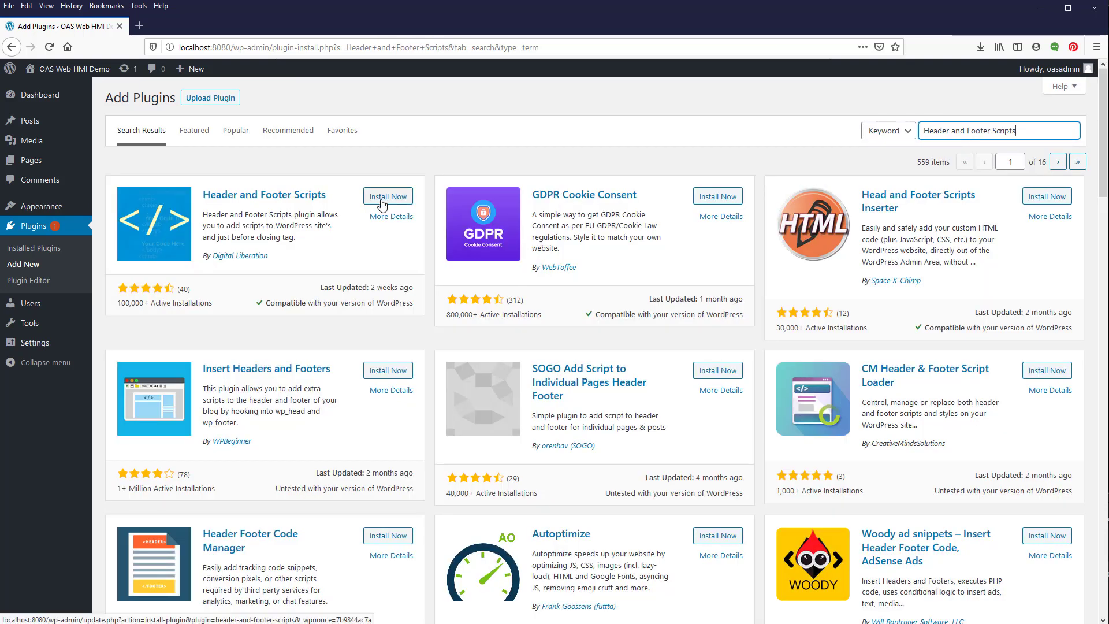
left_click(382, 199)
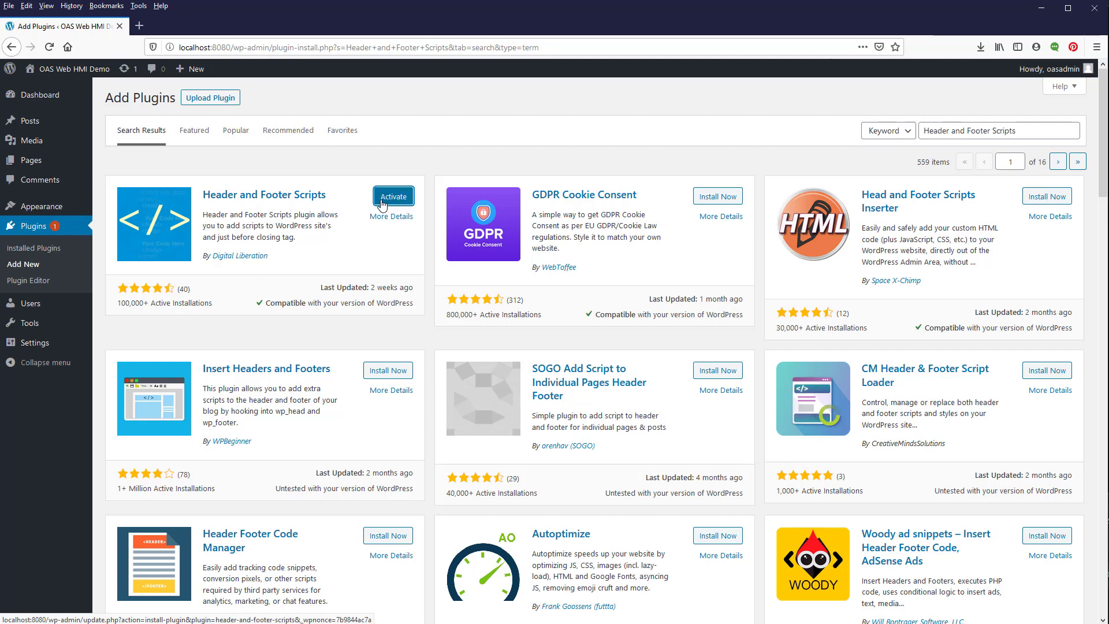
left_click(382, 203)
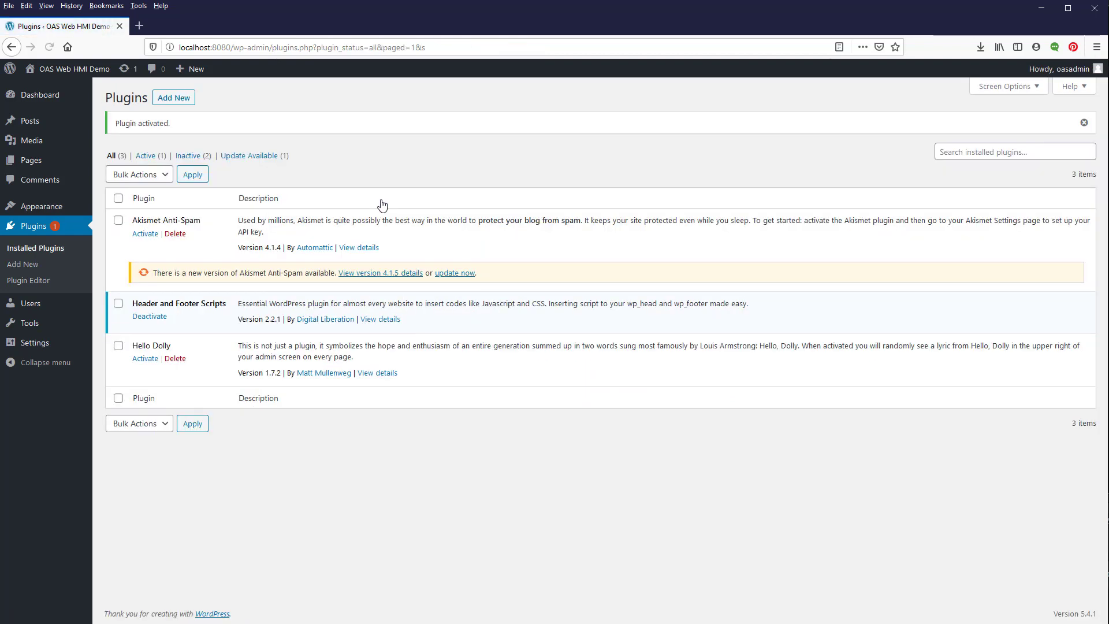
Step: Add a new page titled 'My Web HMI' and put the OPC_config script in its head-script box
mouse_move(36, 163)
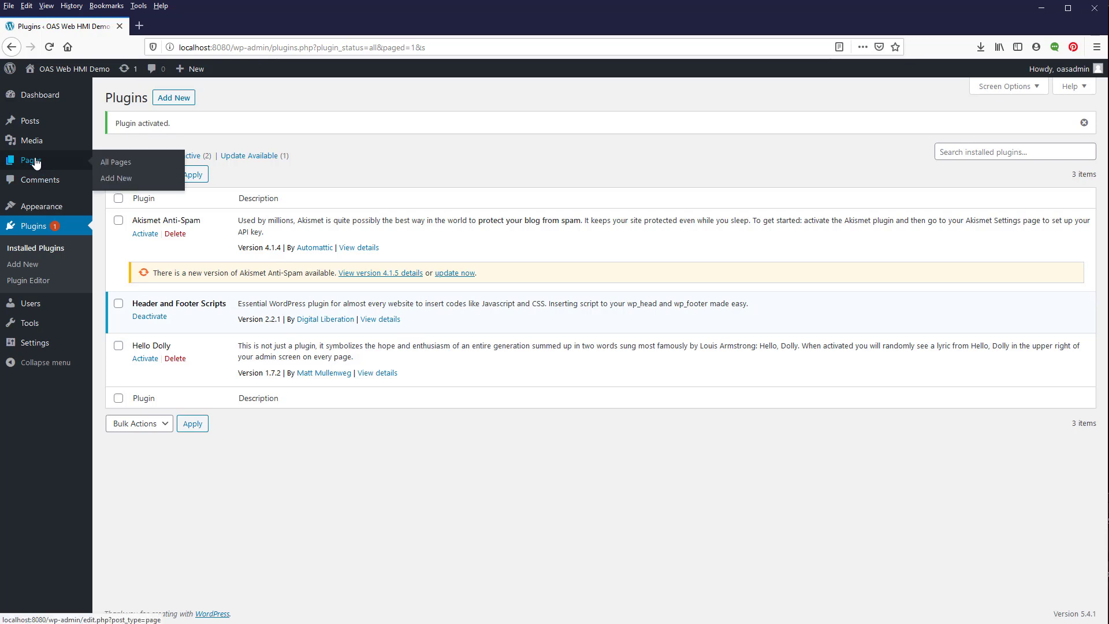
left_click(116, 179)
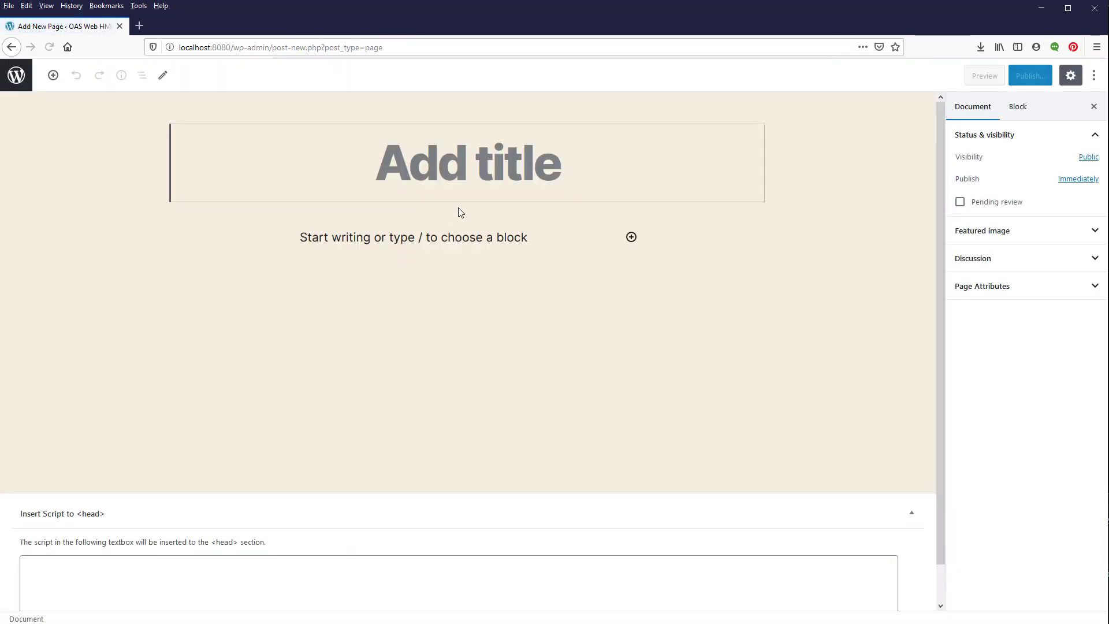
type("My EW")
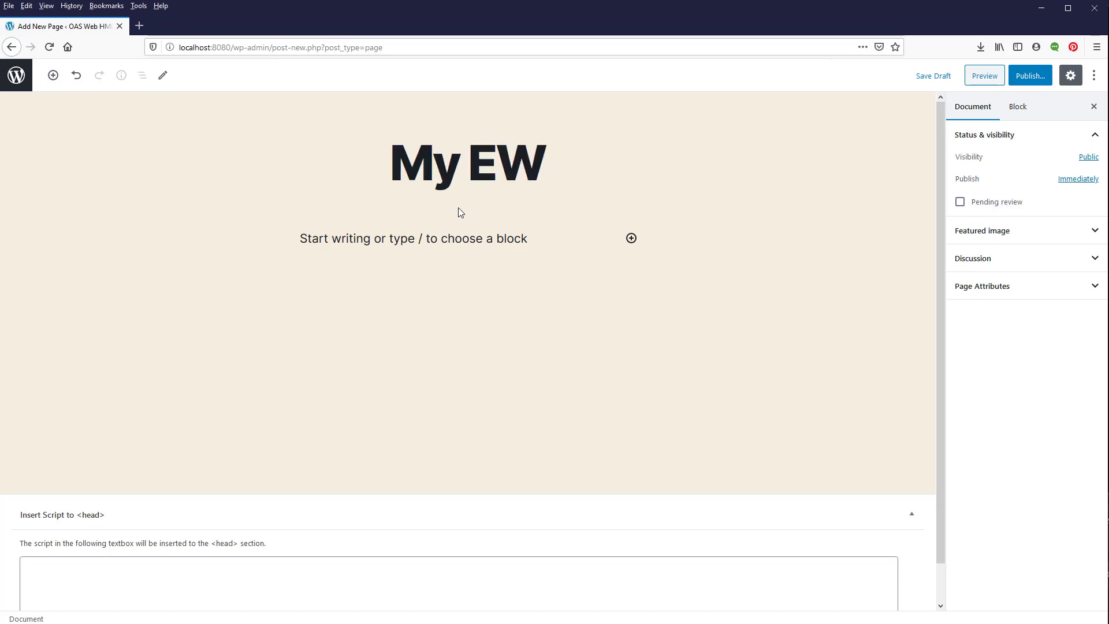
key("BackSpace")
key("BackSpace")
type("Web HMI")
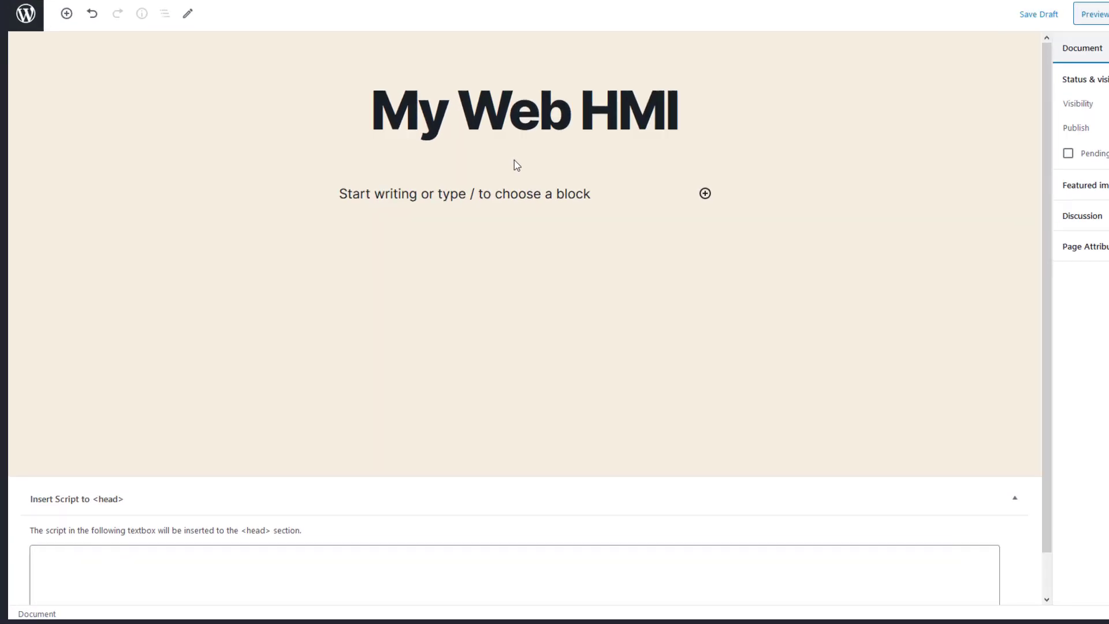
left_click(233, 549)
scroll(236, 548, "down", 1)
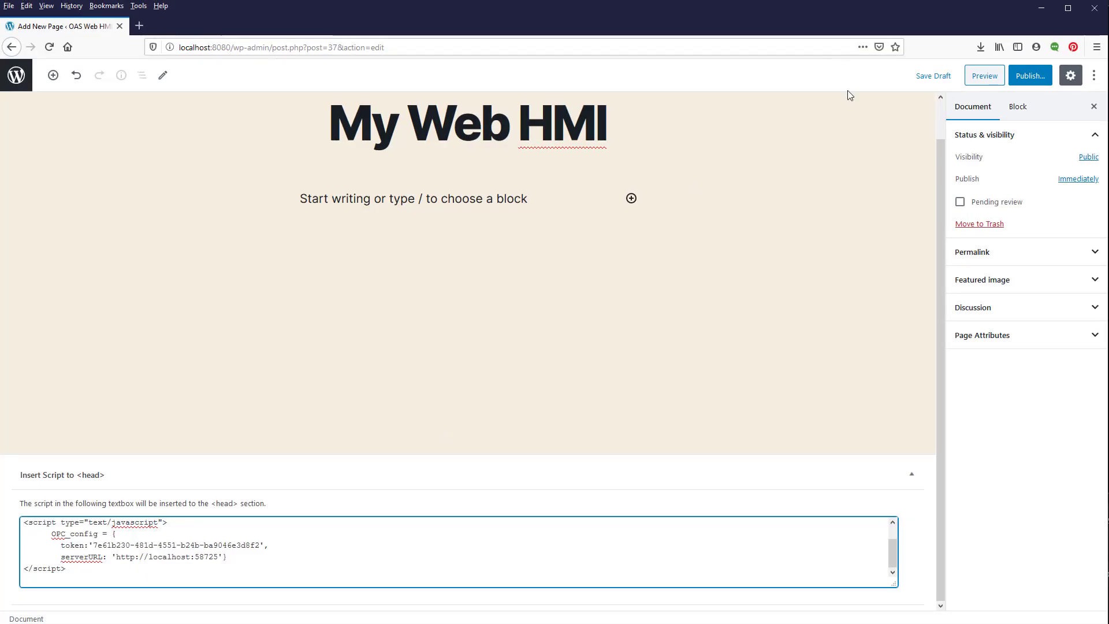
Step: Save the draft and add a Custom HTML block with a myDiv div using opc-tag-txt for Sine.Value
left_click(939, 76)
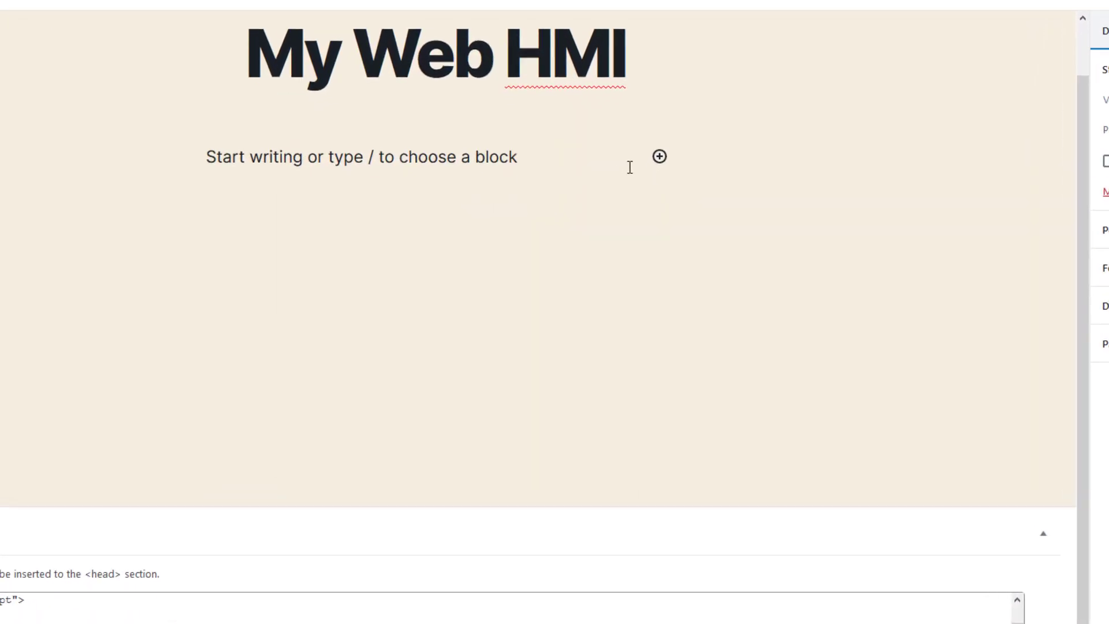
left_click(660, 156)
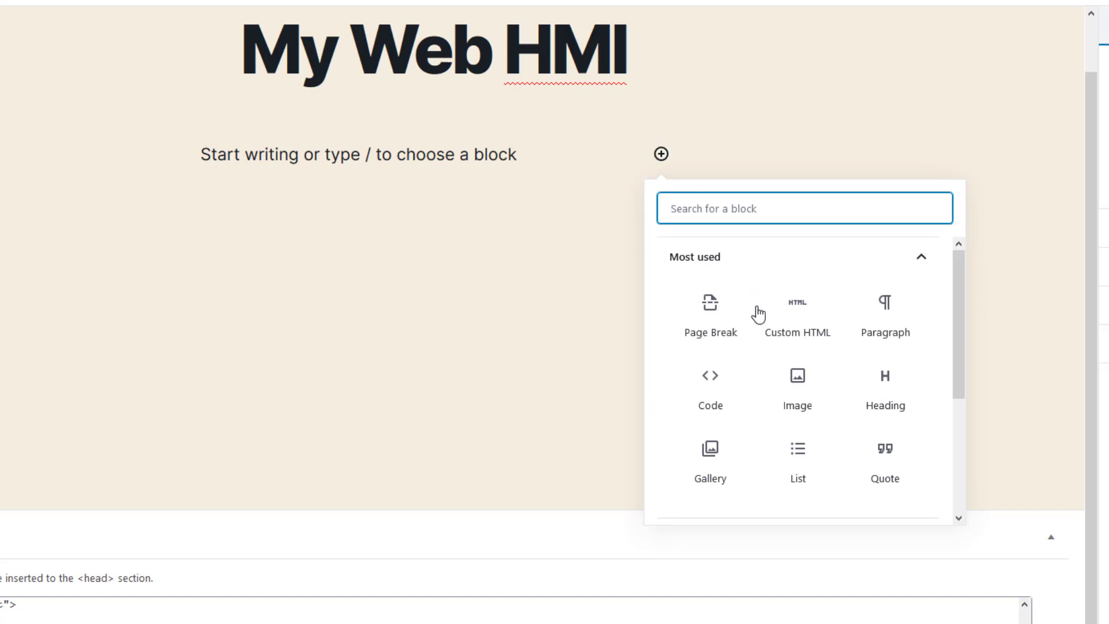
left_click(776, 329)
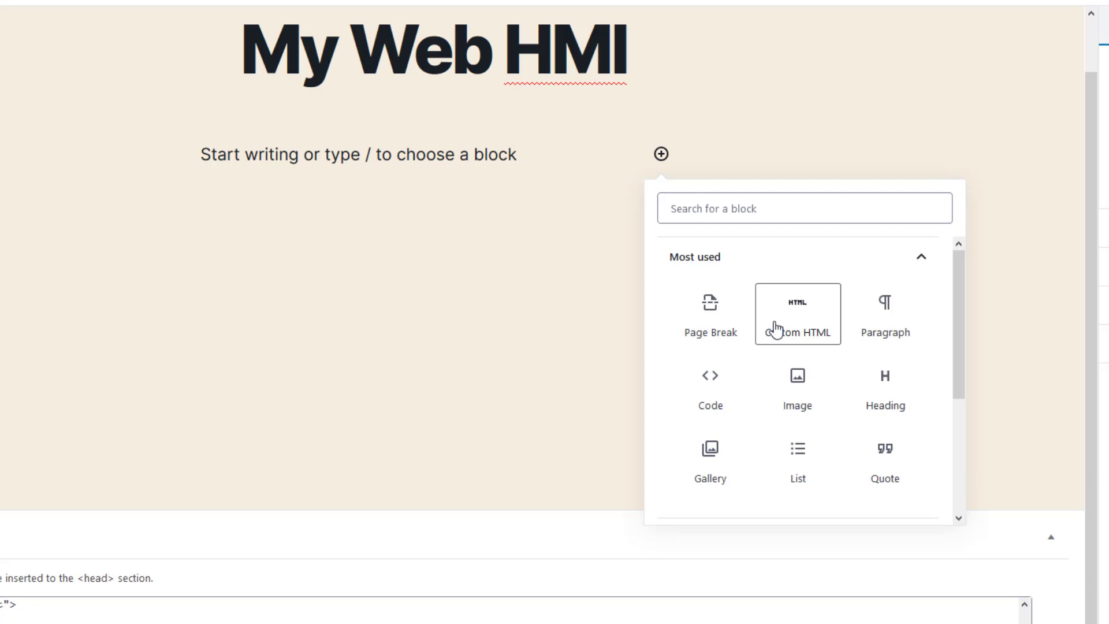
left_click(776, 329)
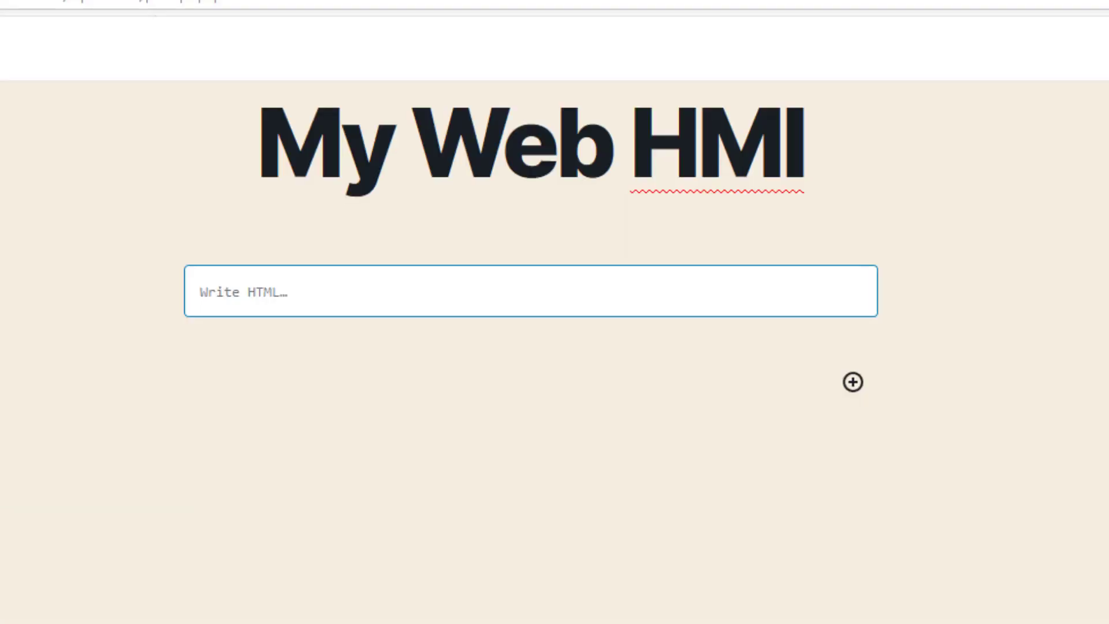
type("<div id")
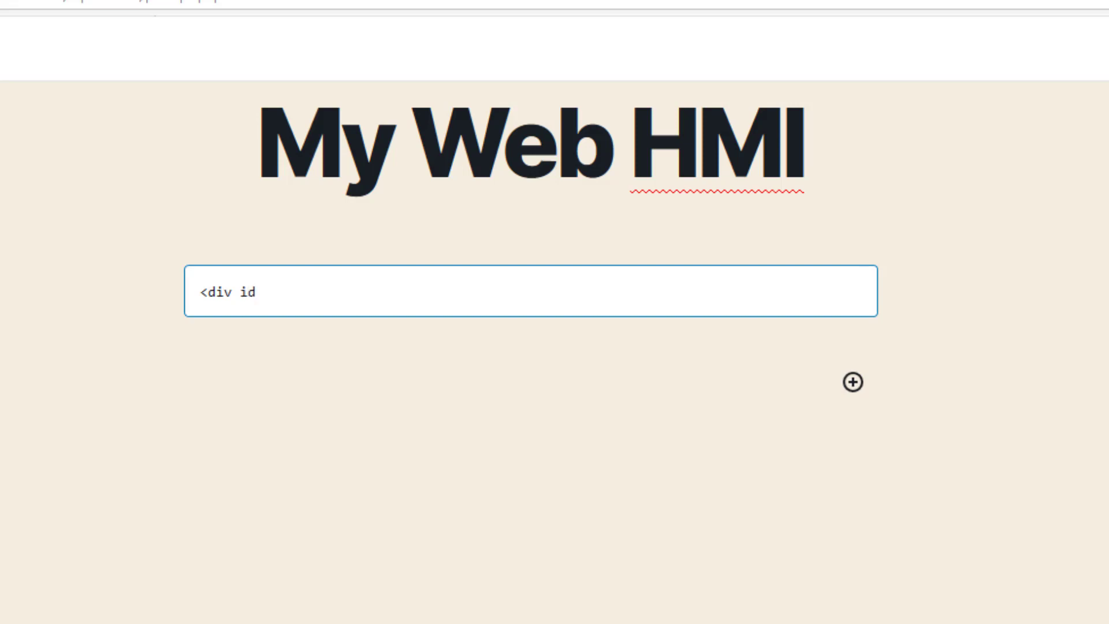
type("='myDiv' opc-tag-")
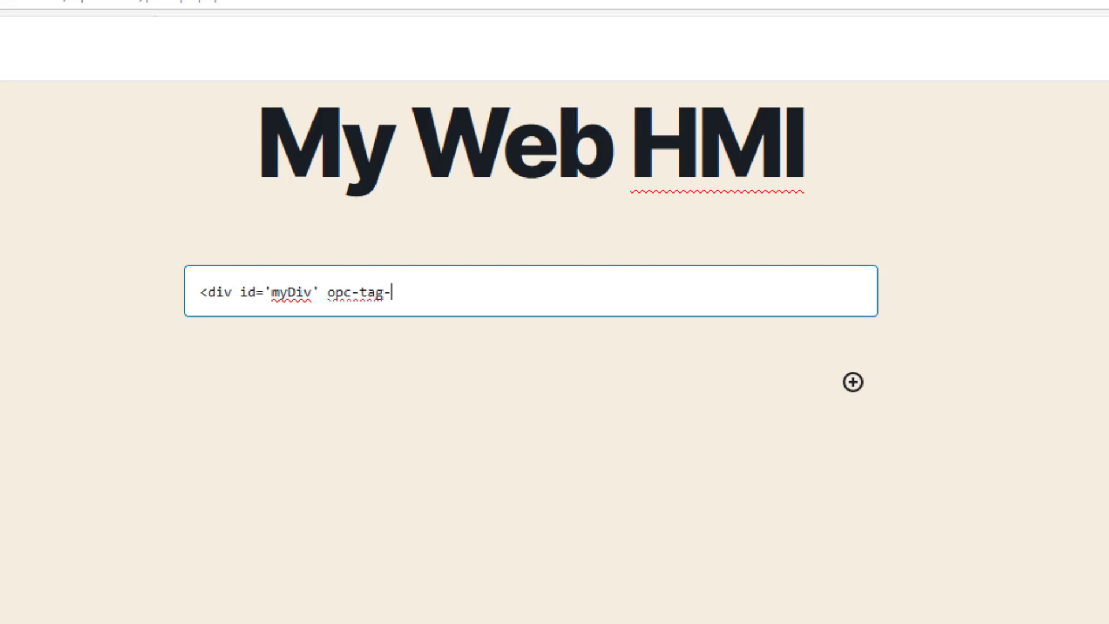
type("txt='{\"tag\"")
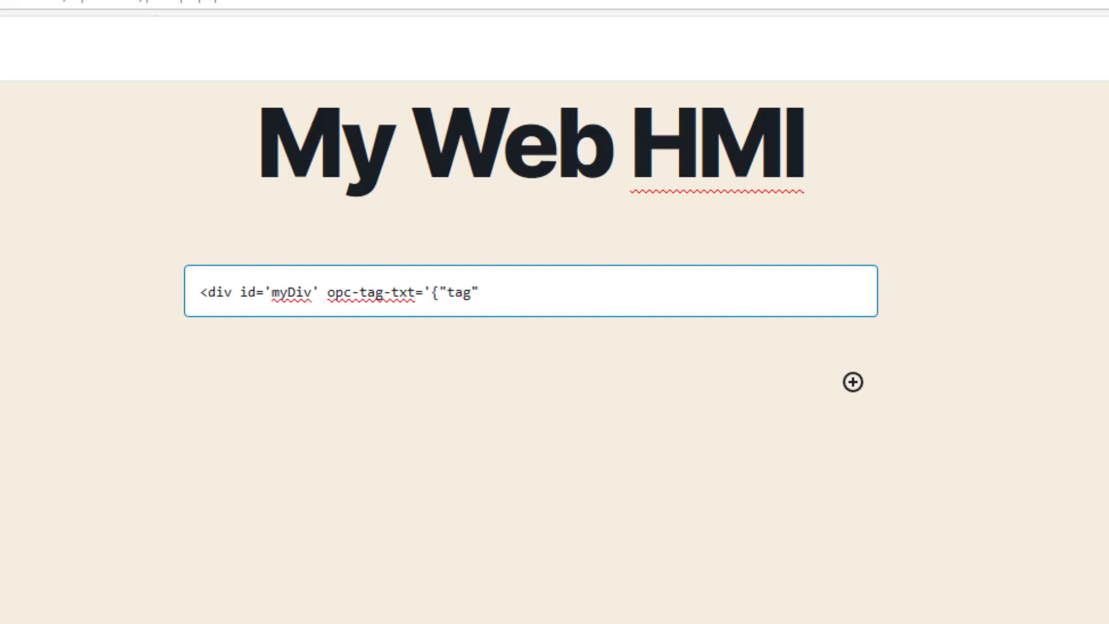
type(":\"Sine.Value")
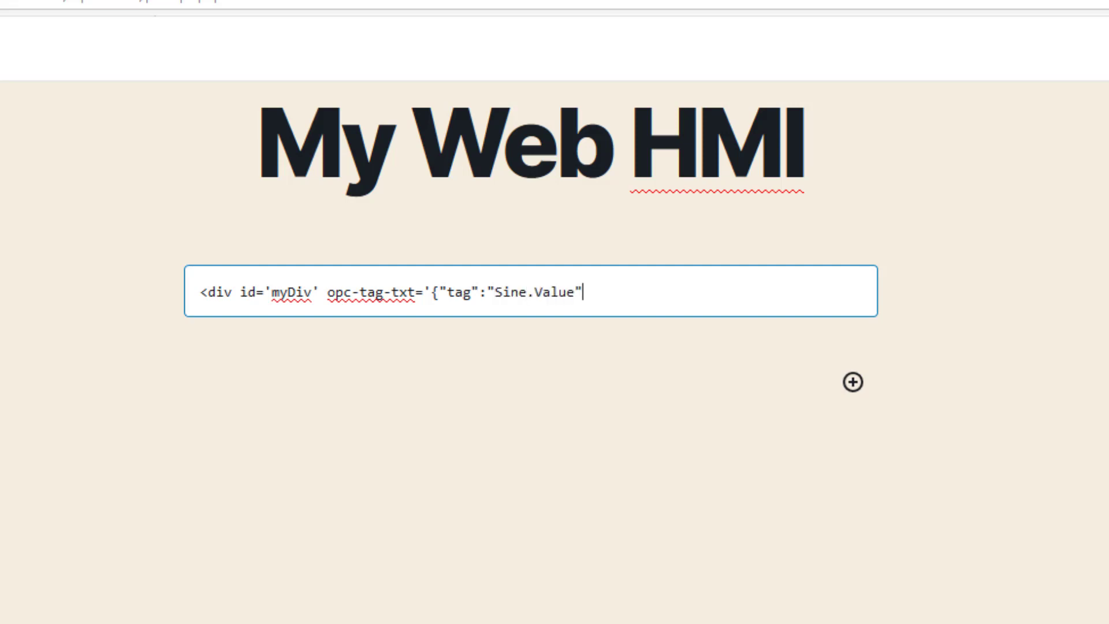
type("\"}'></div>")
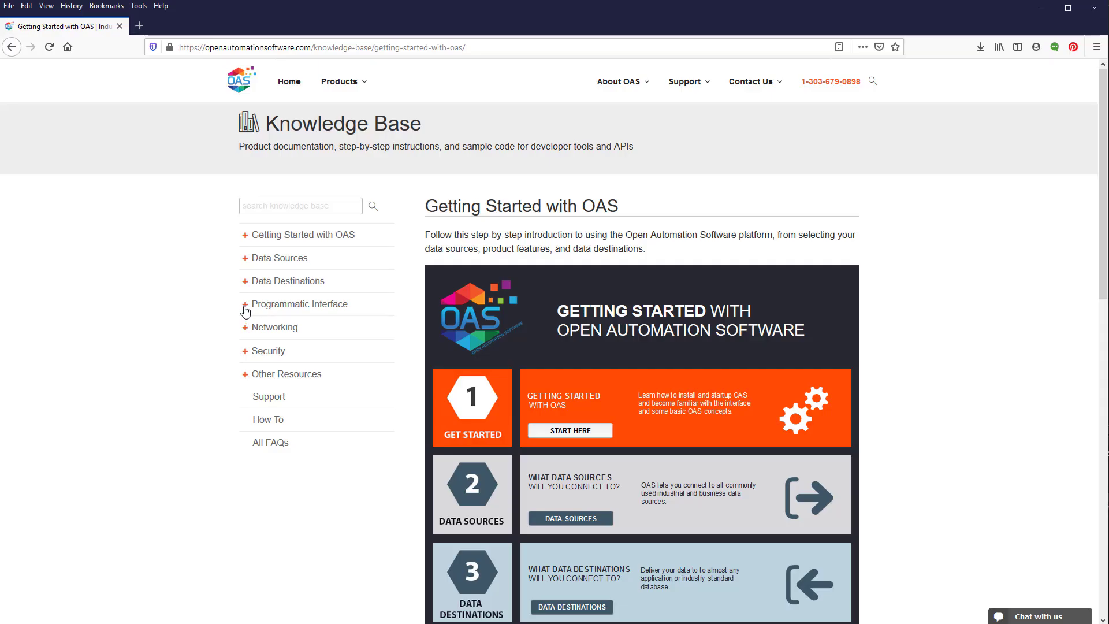
Step: Open the Marking up HTML Elements and HTML Attribute Reference articles under Programmatic Interface
left_click(245, 305)
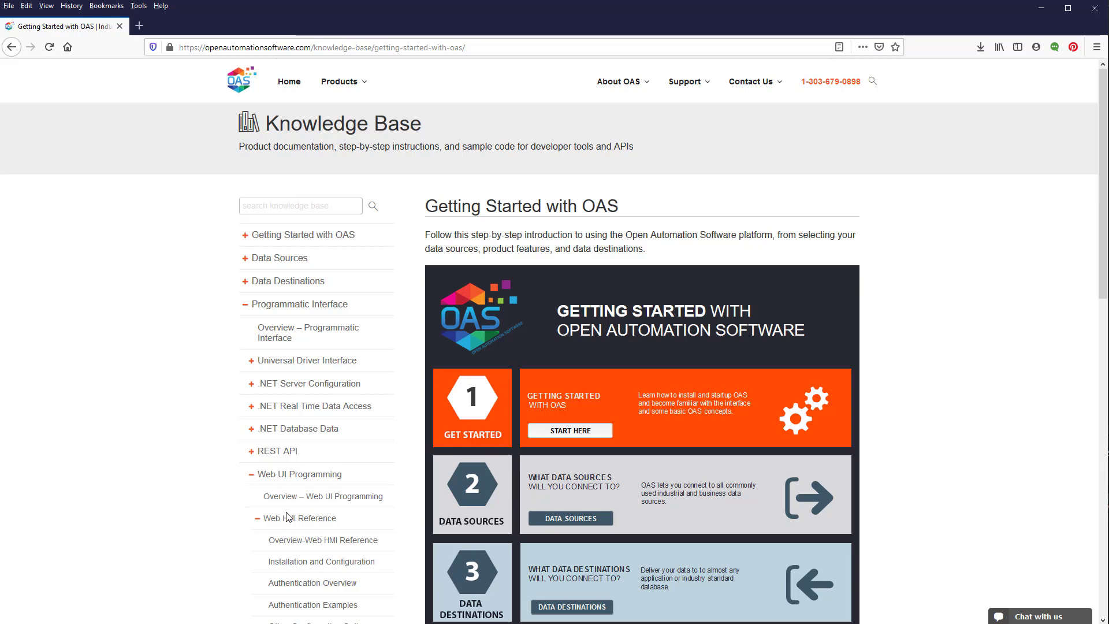
scroll(293, 517, "down", 1)
scroll(290, 460, "down", 3)
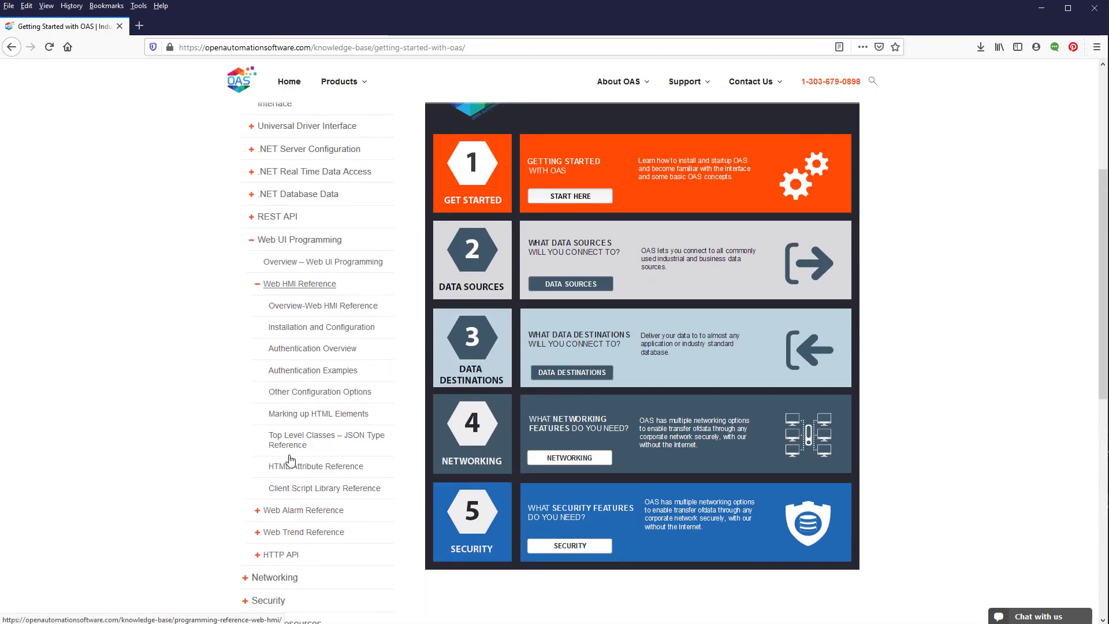
left_click(291, 418)
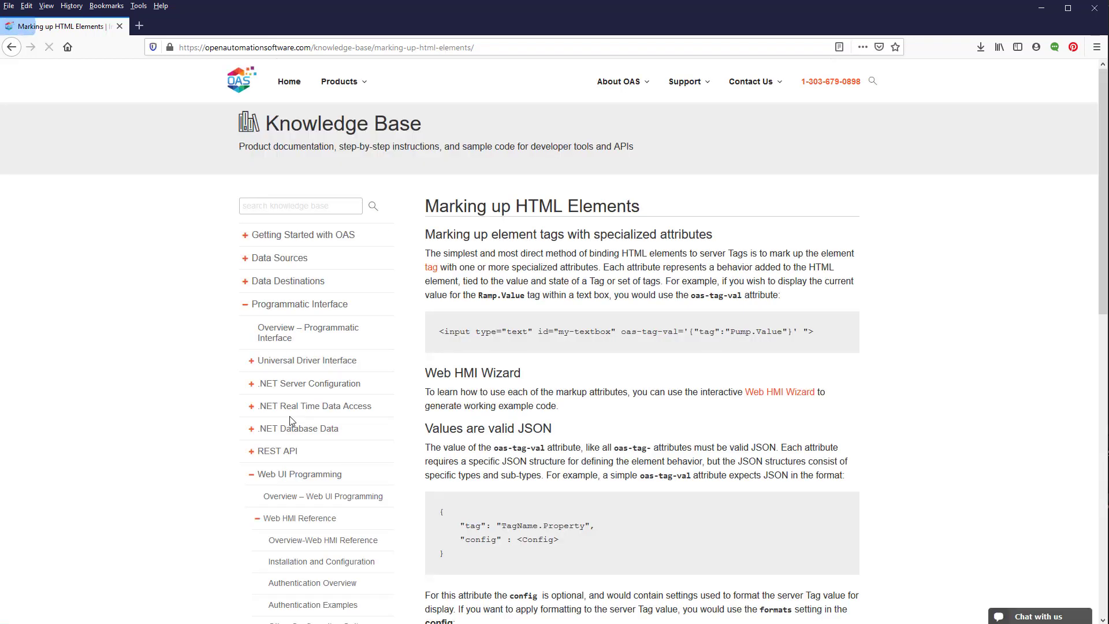
scroll(291, 420, "down", 4)
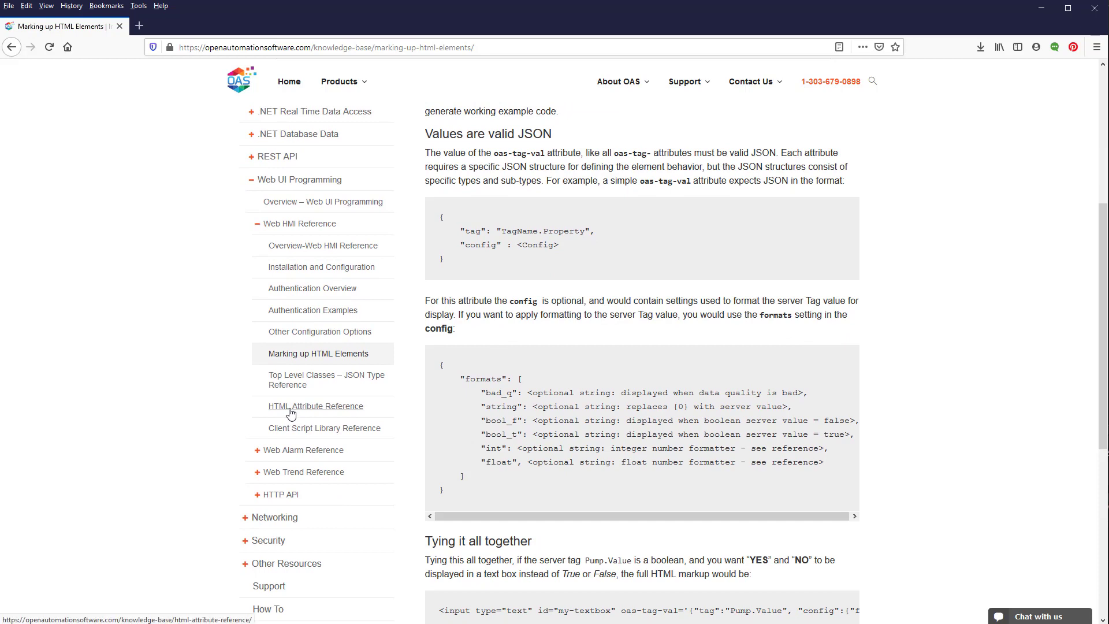
left_click(290, 407)
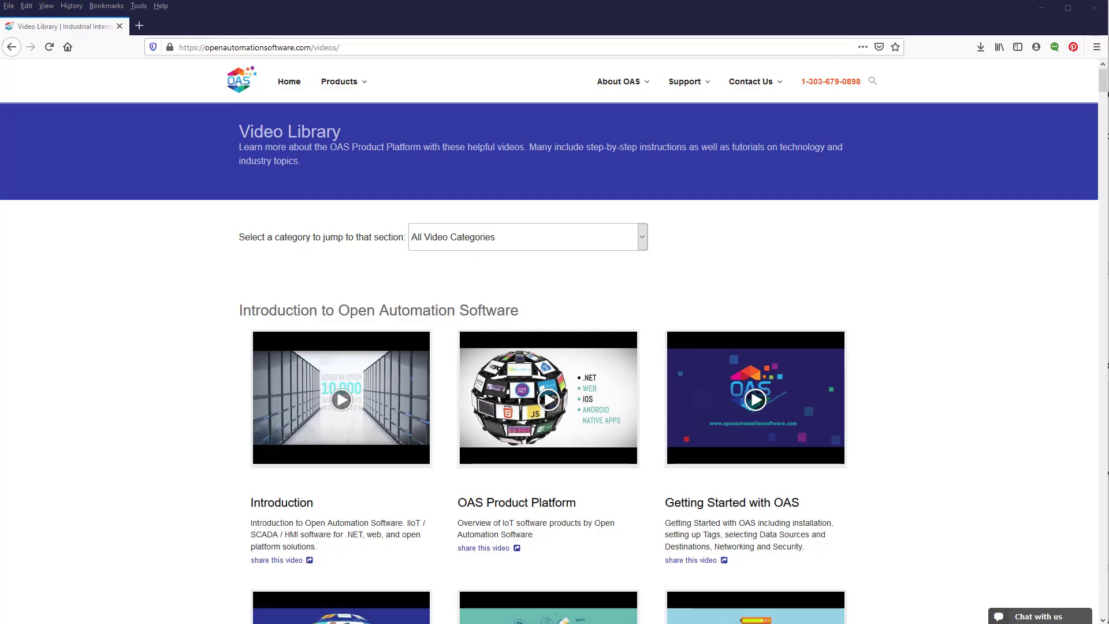
Step: Filter the Video Library to the Web Visualization Tools category
left_click(646, 241)
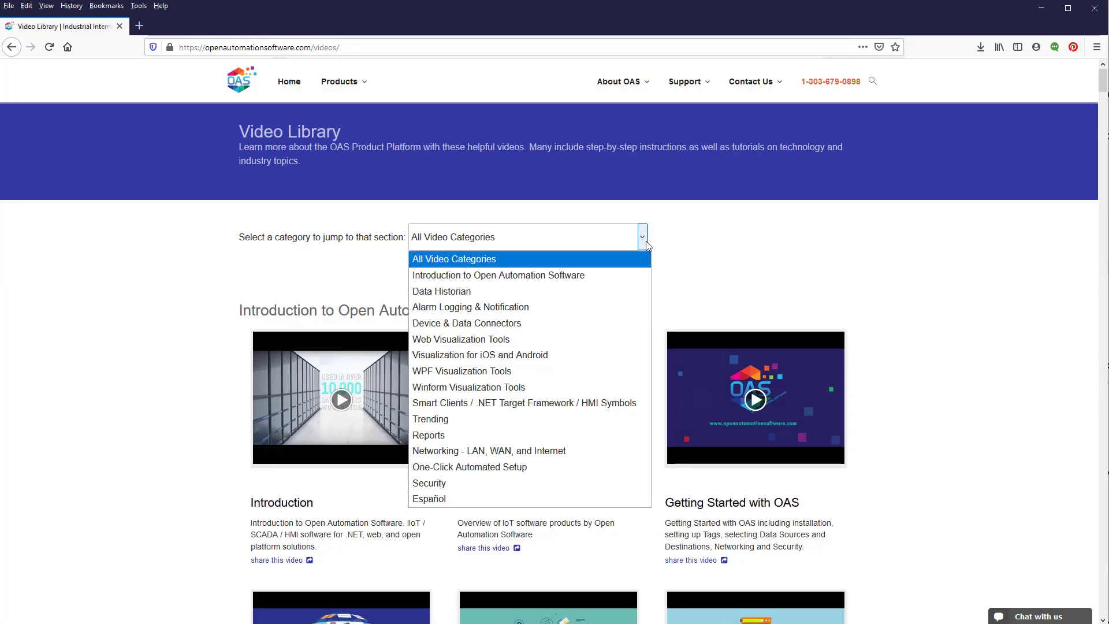
left_click(509, 343)
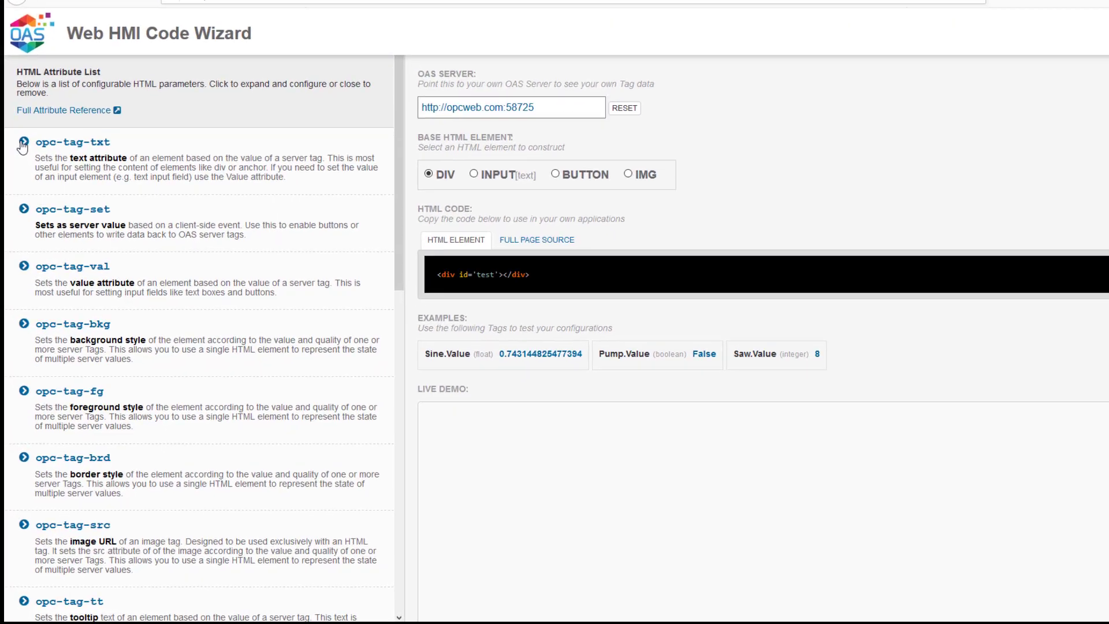
Step: Set opc-tag-txt to tag Sine.Value, string 'My Sine Value is {0}', float '.00', and select the HTML
left_click(23, 144)
left_click(56, 210)
type("S")
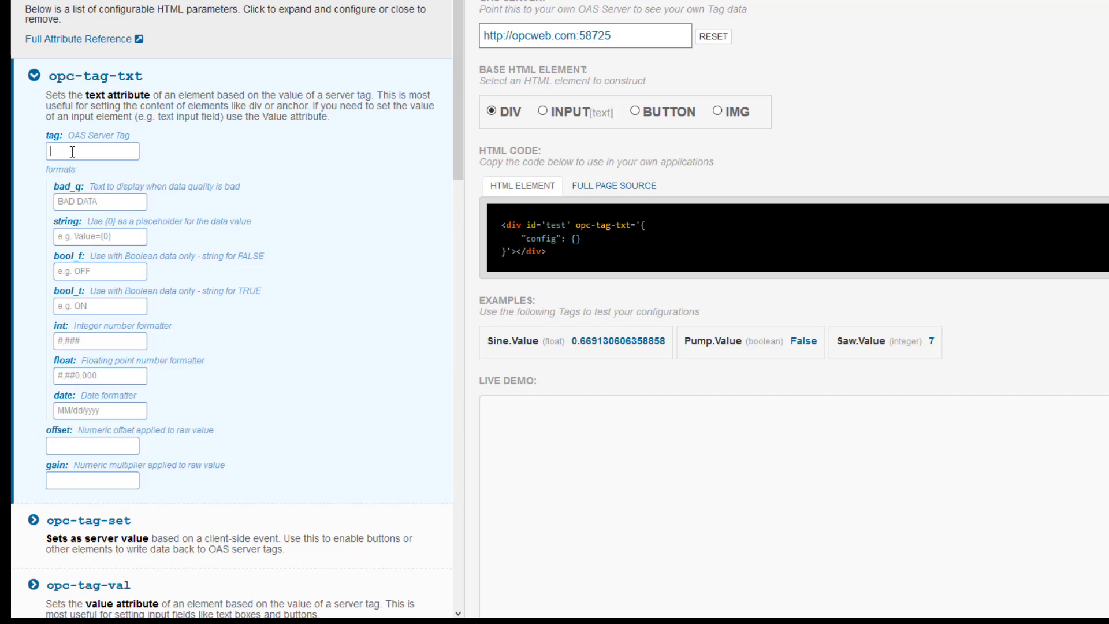
type("ine.Value")
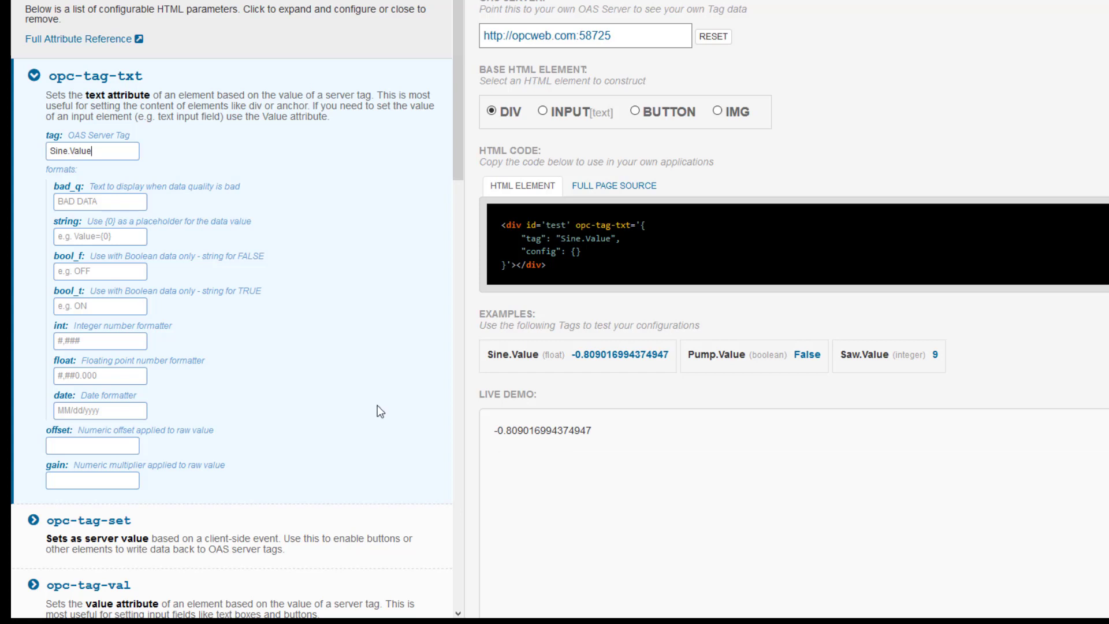
left_click(89, 235)
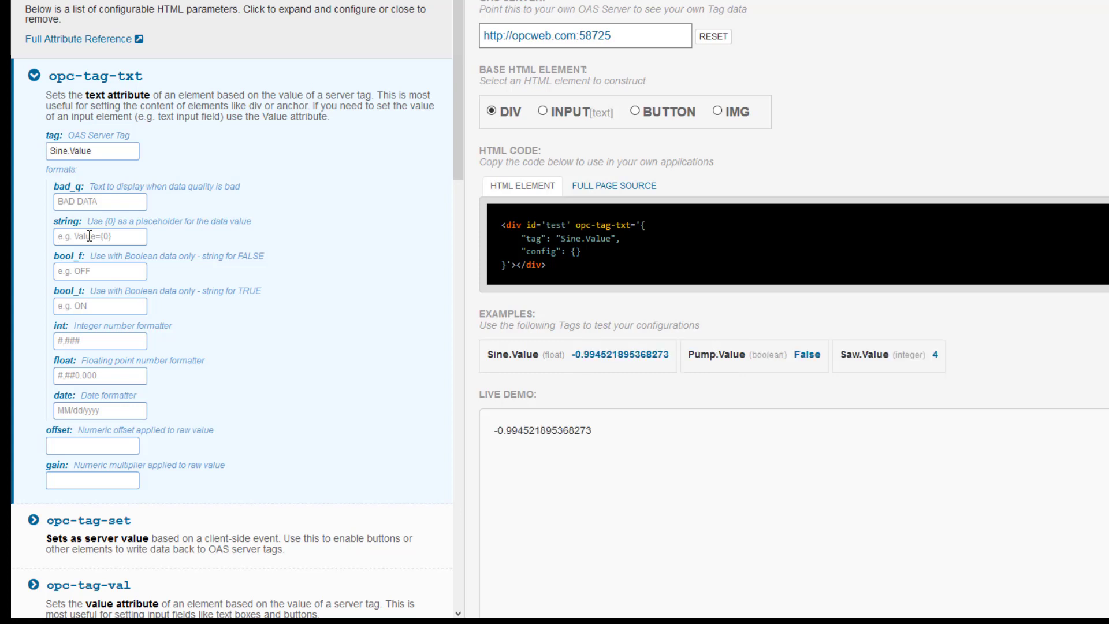
type("My S")
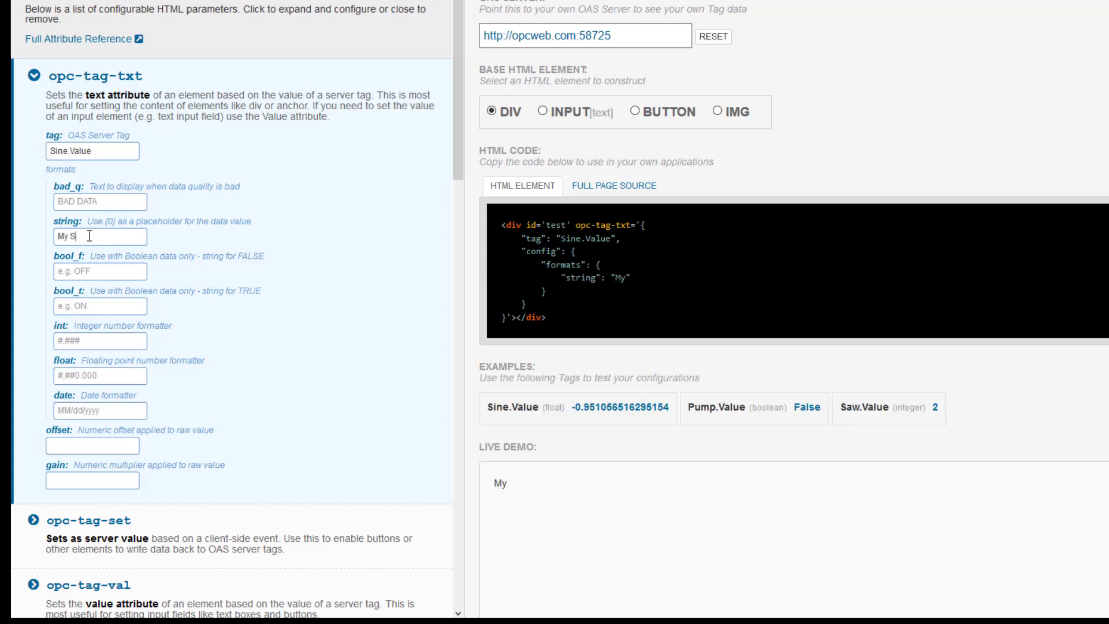
type("ine Value")
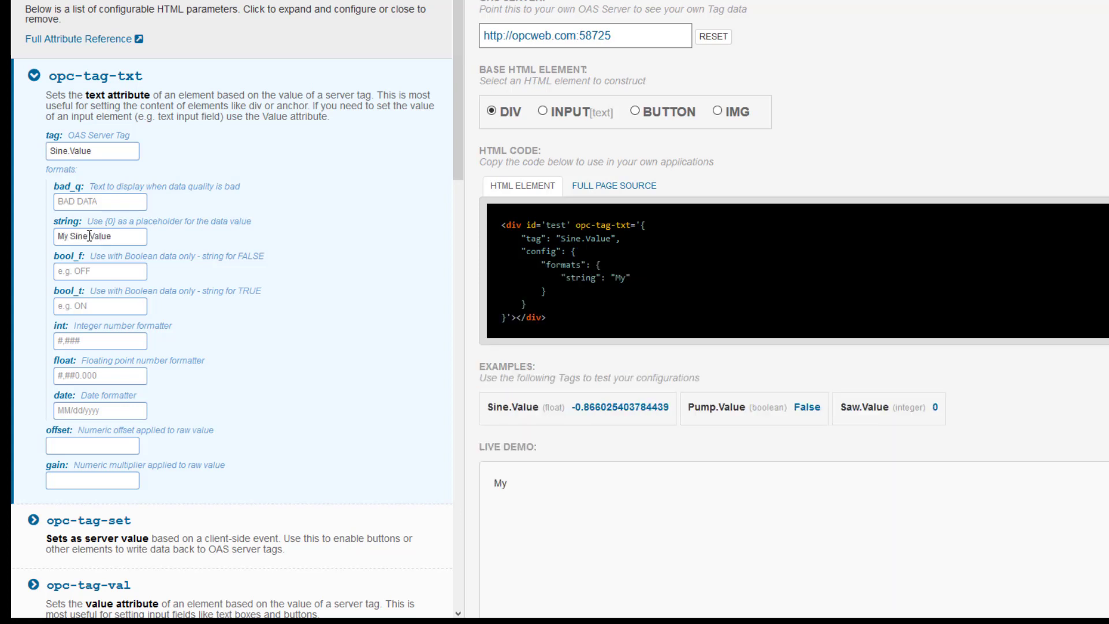
type(" is {0}")
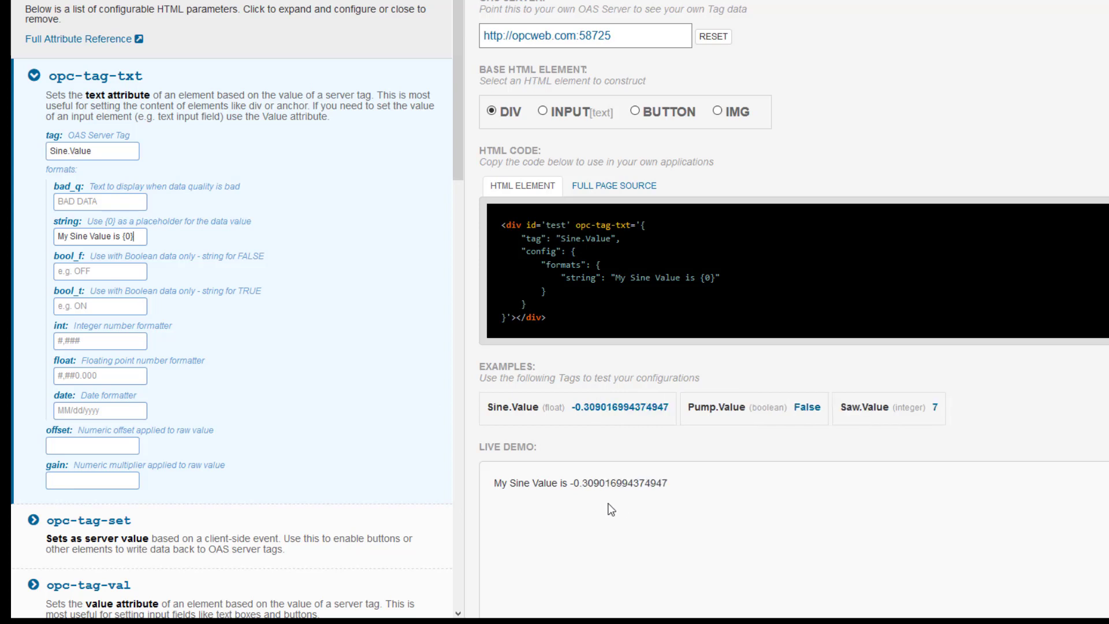
left_click(86, 379)
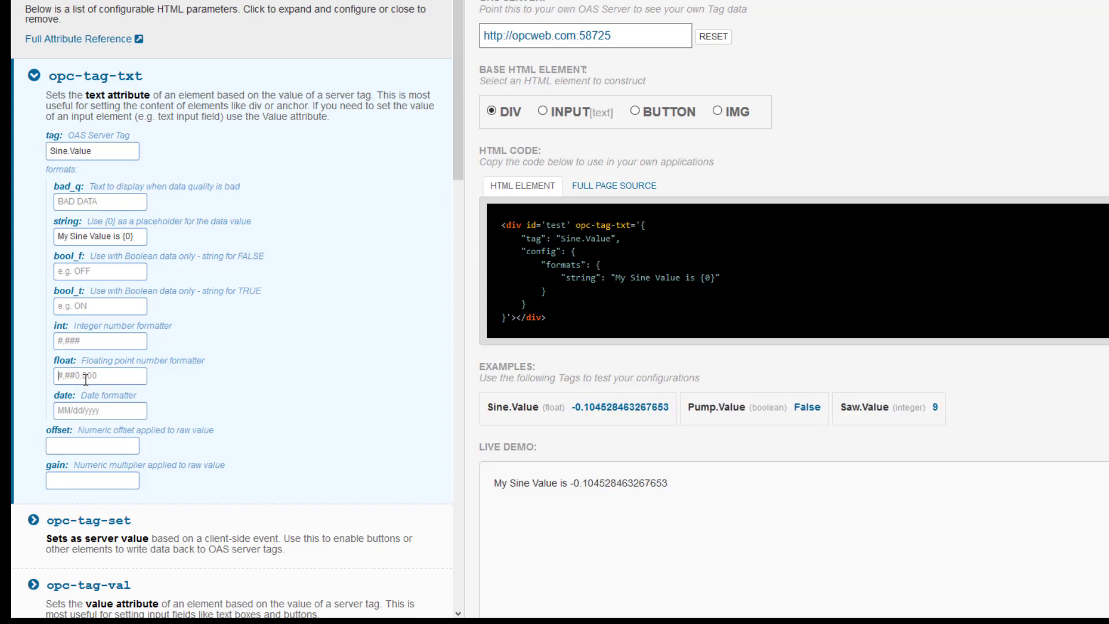
type(".00")
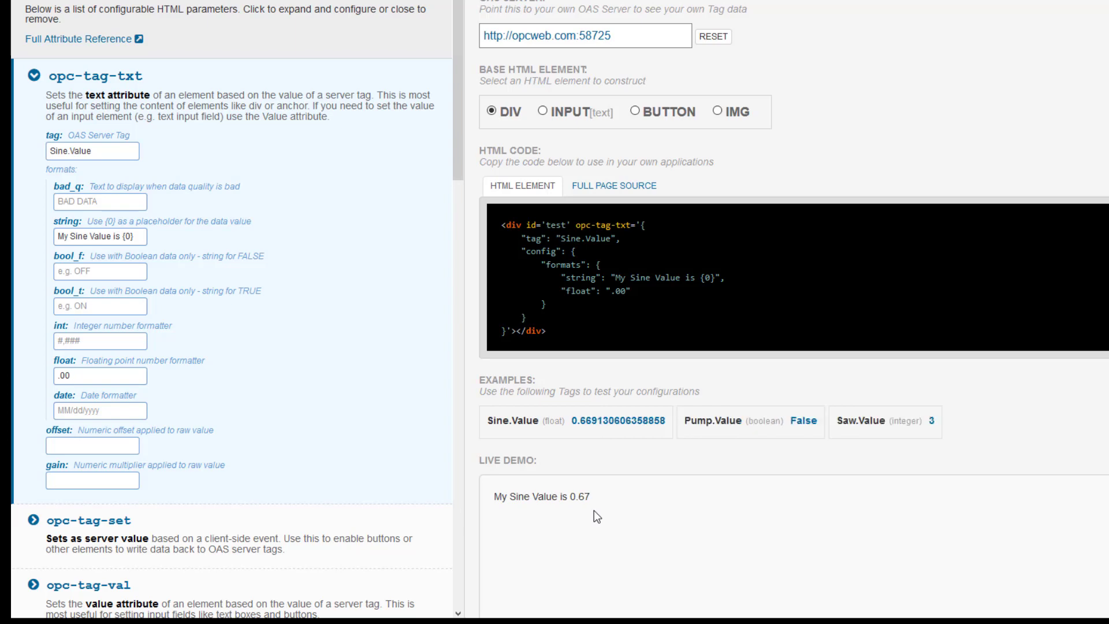
left_click_drag(583, 341, 474, 227)
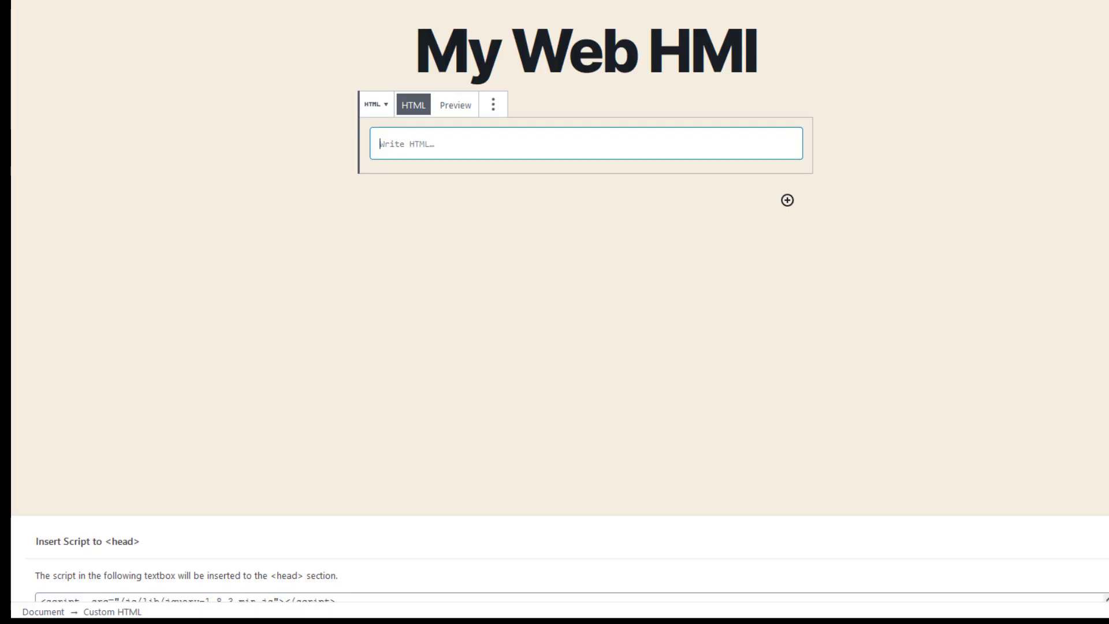
Step: Paste the Sine.Value snippet, preview the page, and remove the three OPC_config lines from the head script
type("<div id='test' opc-tag-txt='{     \"tag\": \"Sine.Value\",     \"config\": {         \"formats\": {             \"string\": \"My Sine Value is {0}\",             \"float\": \".00\"         }     } }'></div>")
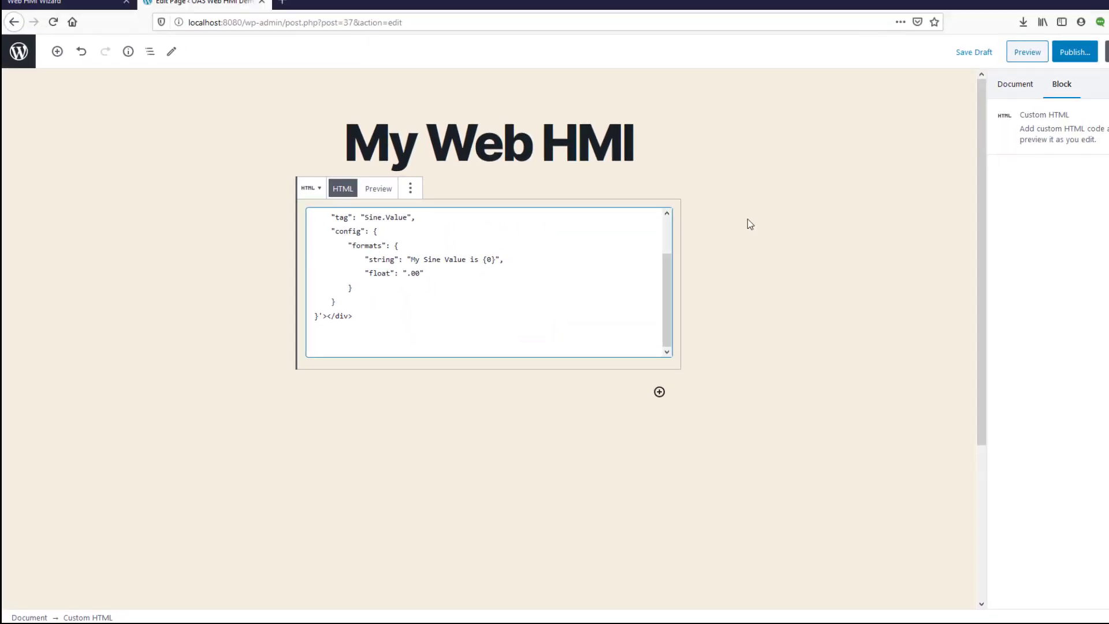
left_click(995, 80)
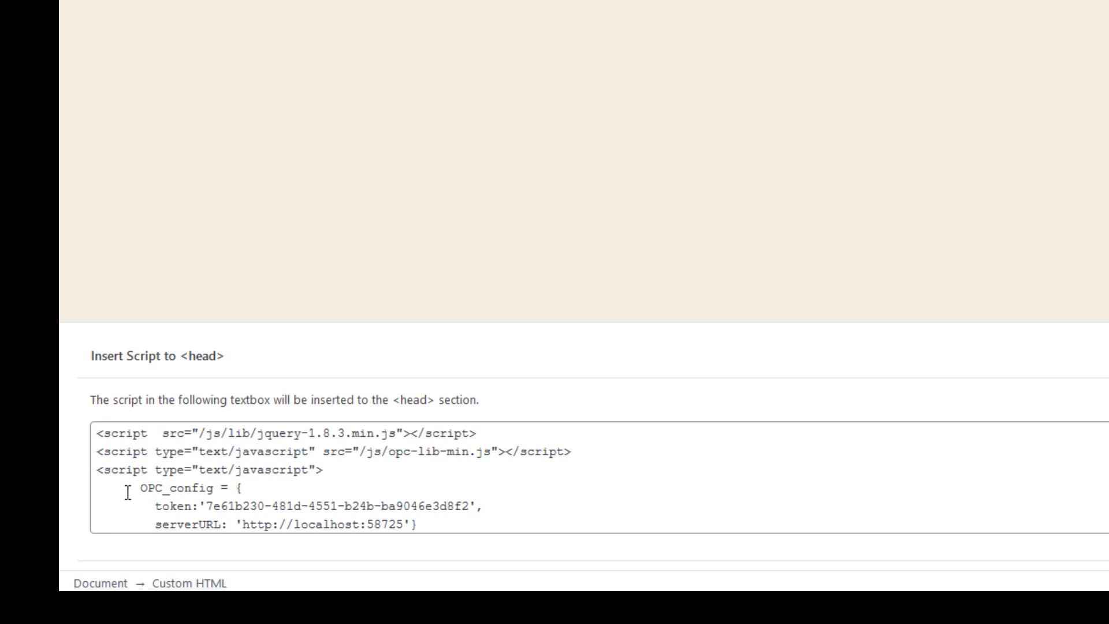
left_click_drag(128, 492, 432, 525)
key("ctrl+c")
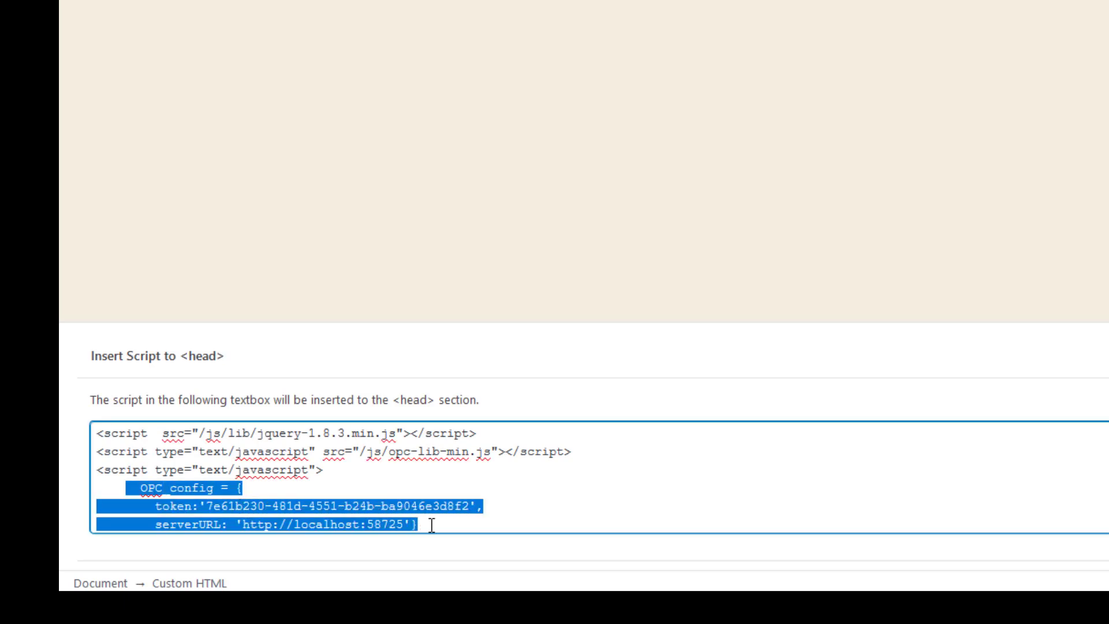
scroll(472, 492, "down", 1)
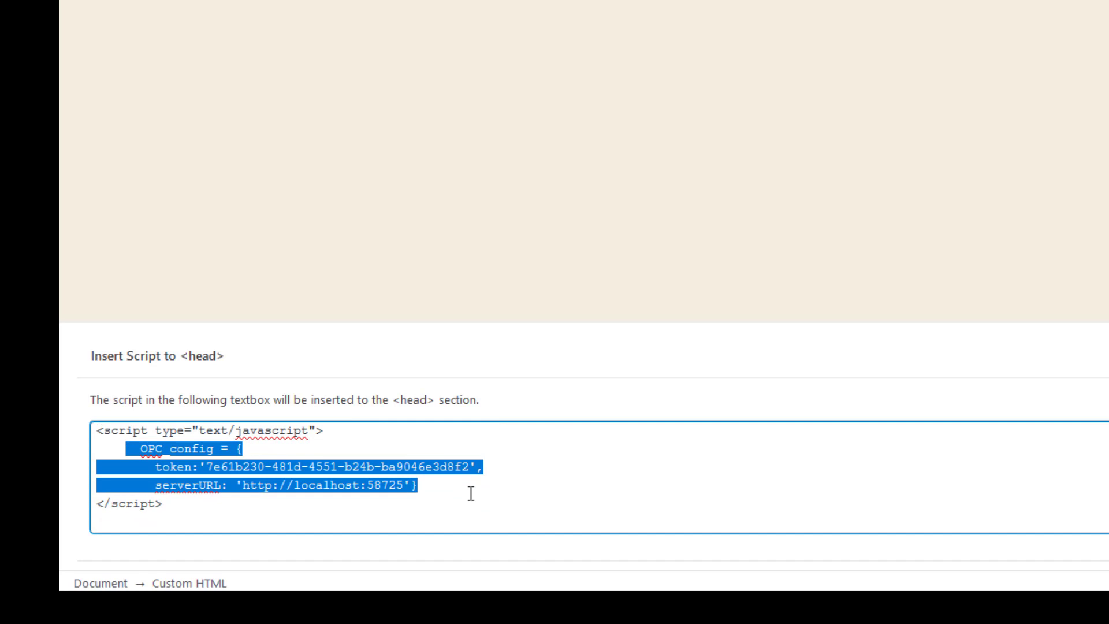
key("BackSpace")
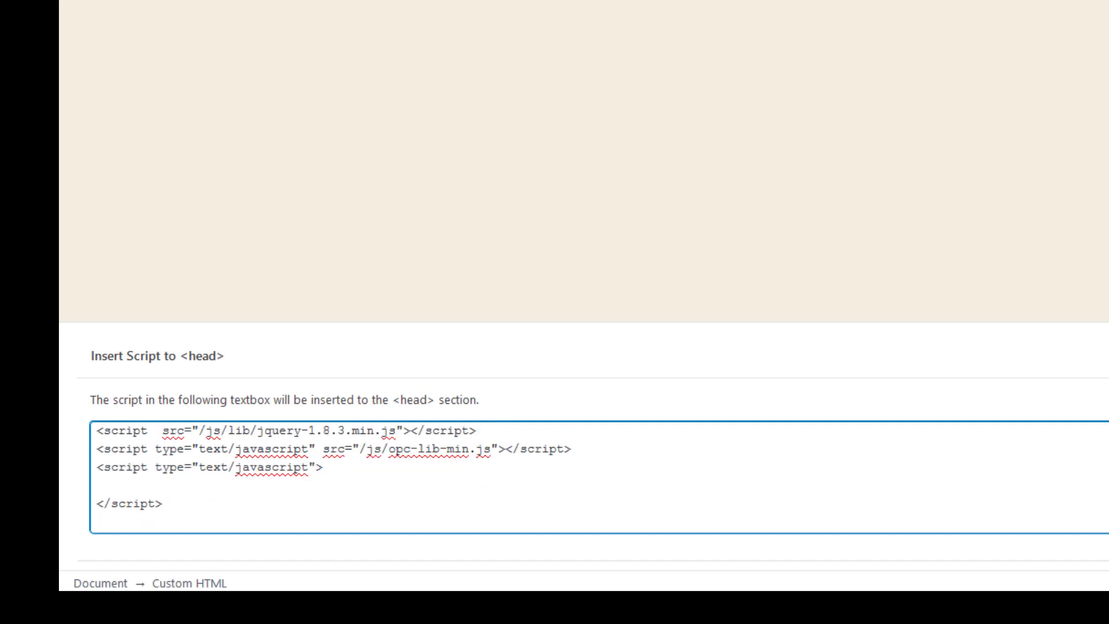
key("super")
Step: Paste the OPC_config code into Notepad and save it as config.js in C:\MAMP\htdocs\js
type("notepad")
key("Return")
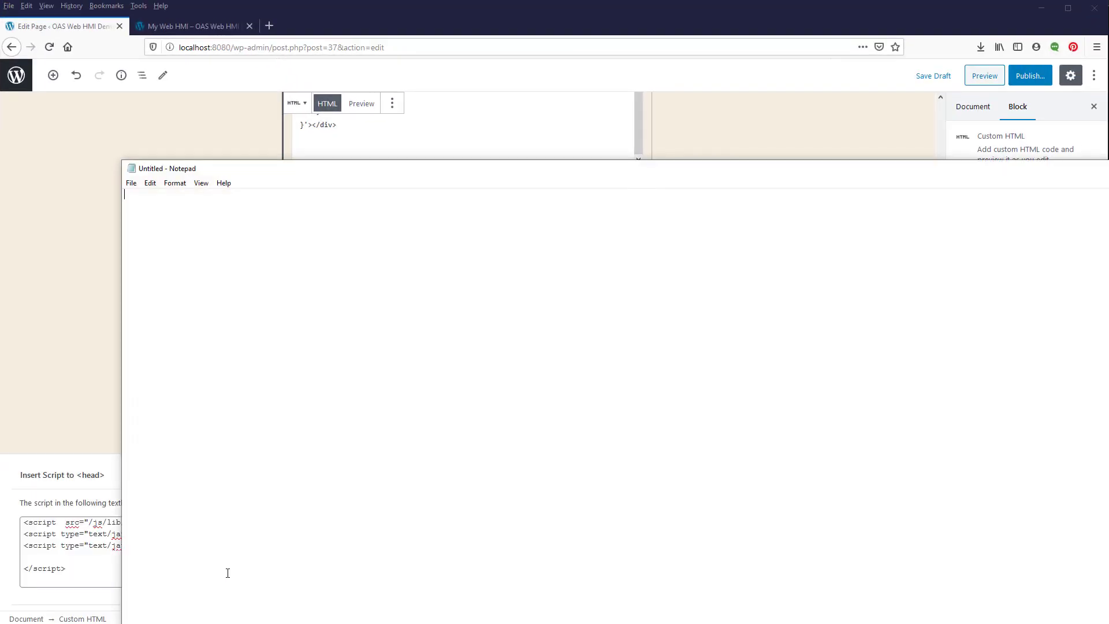
key("ctrl+v")
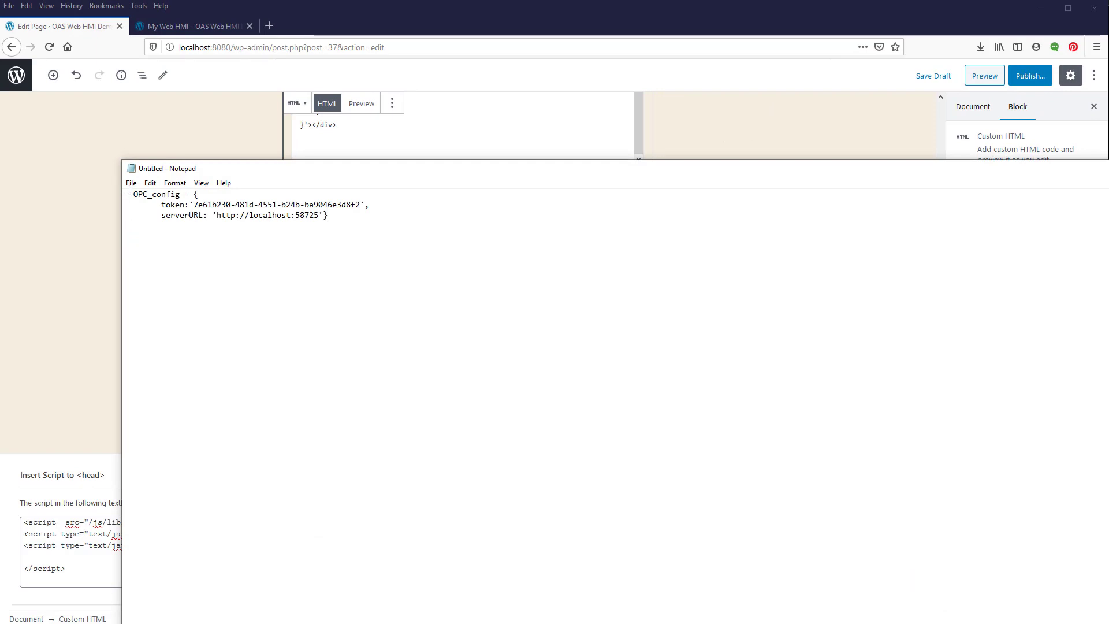
left_click(131, 184)
left_click(149, 234)
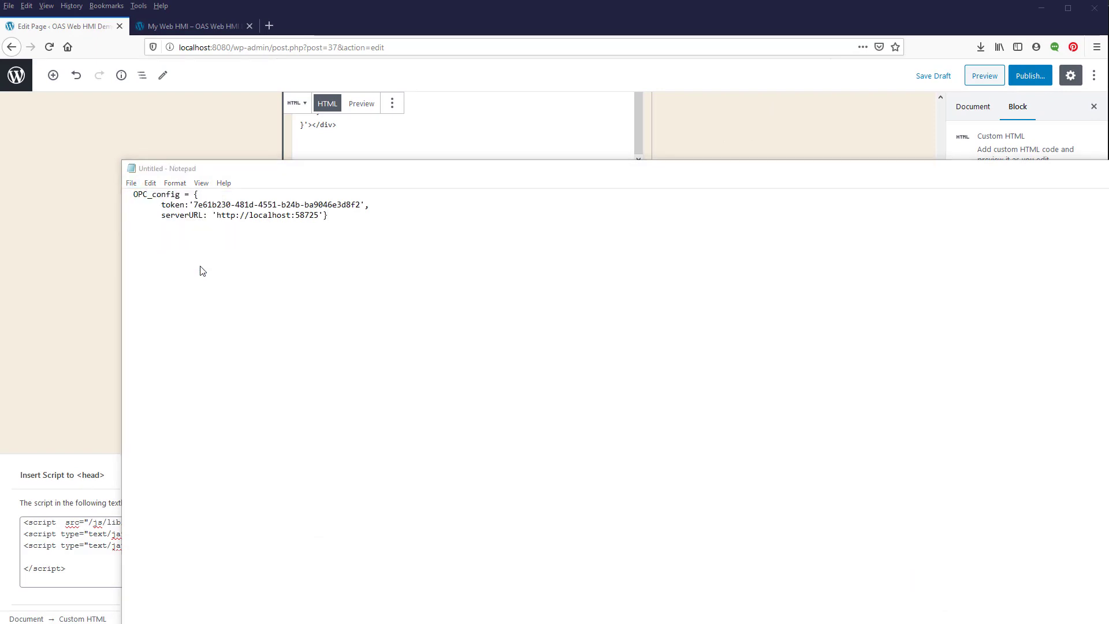
type("con")
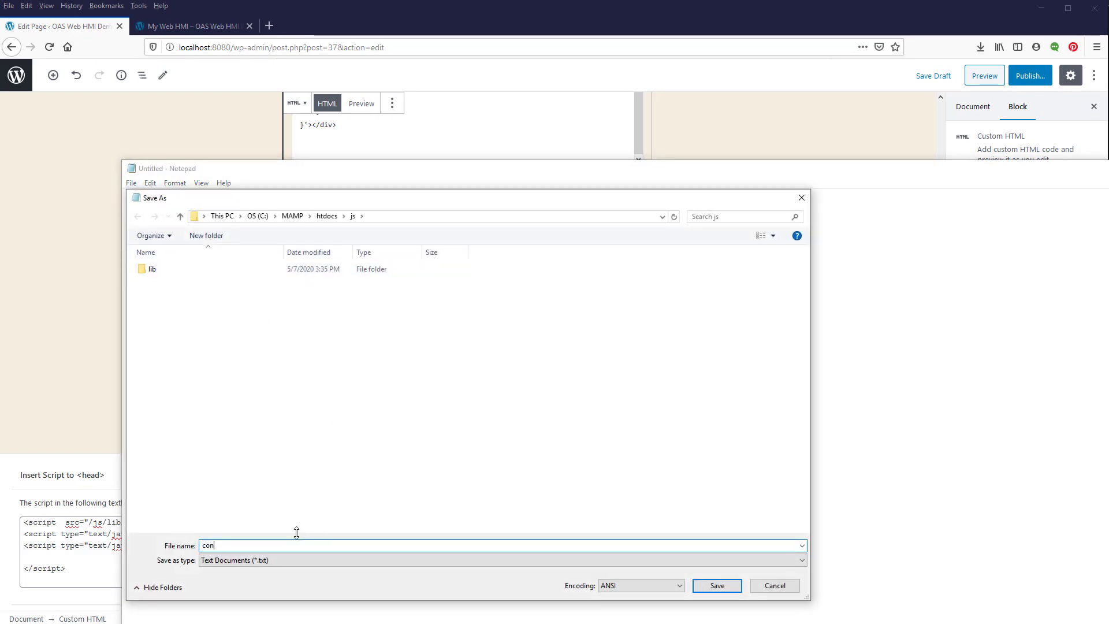
type("fig.js")
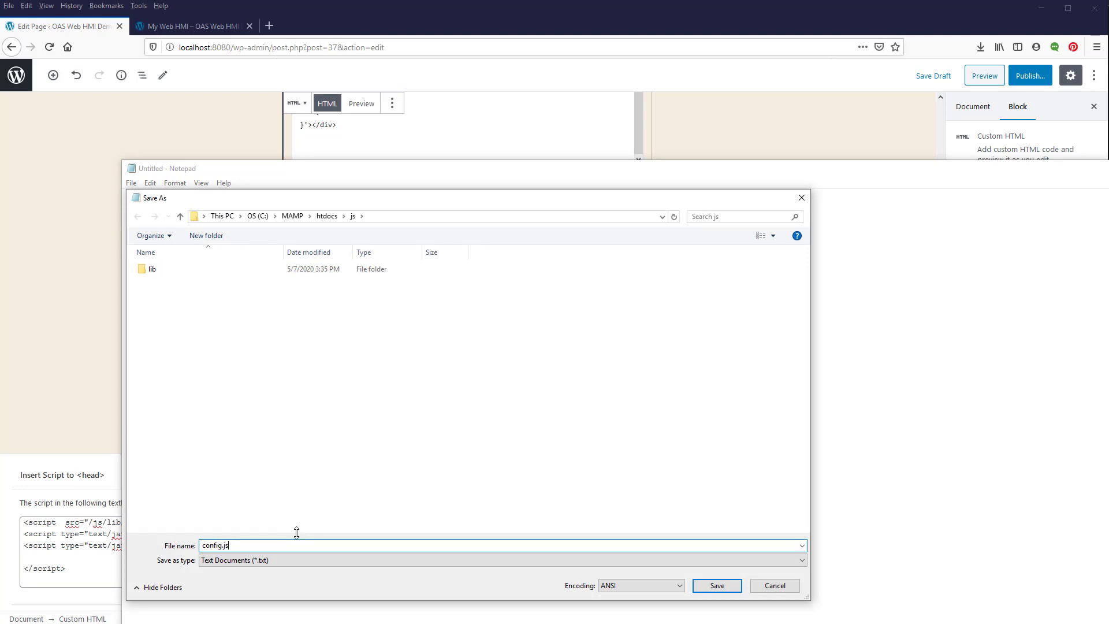
left_click(717, 586)
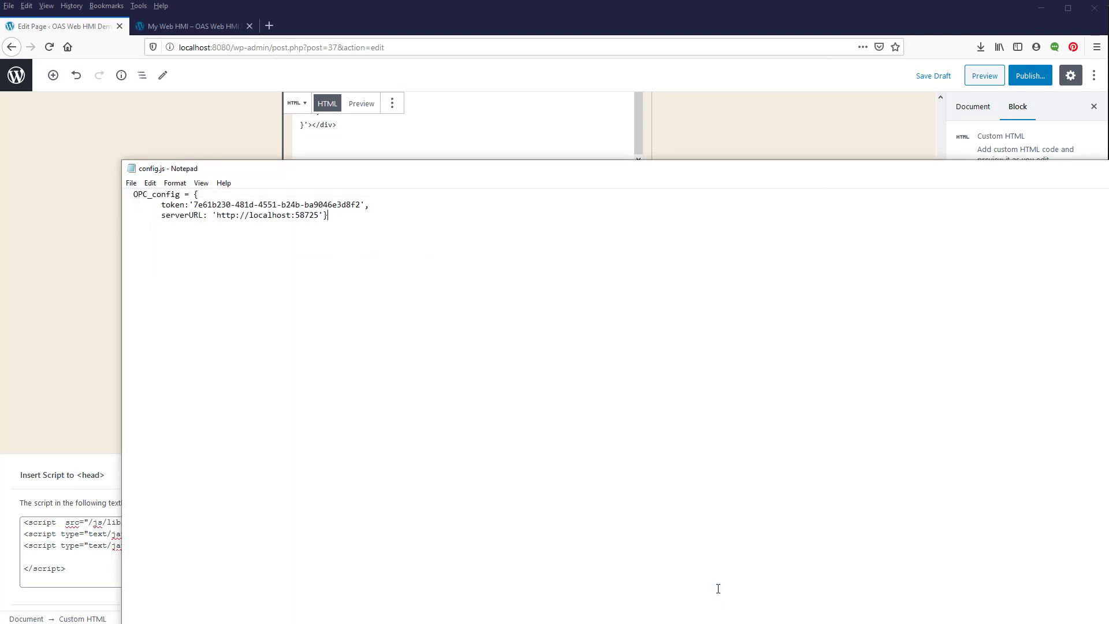
Step: Give the third script tag a src pointing to /js/config.js, copied from the opc-lib-min.js line
key("alt+Tab")
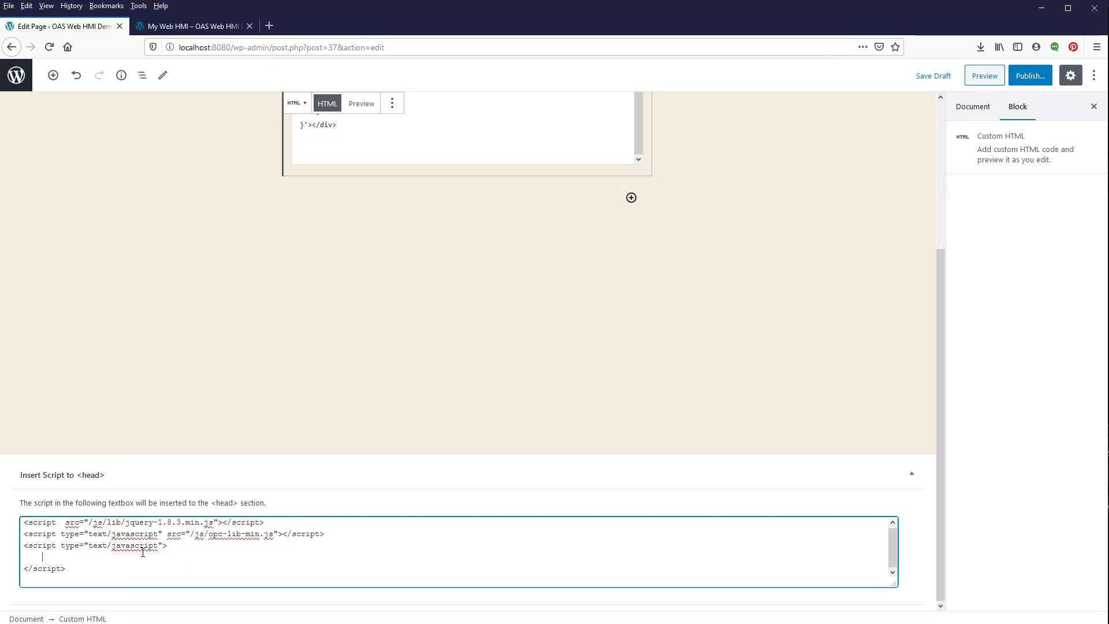
left_click_drag(165, 538, 279, 532)
key("ctrl+c")
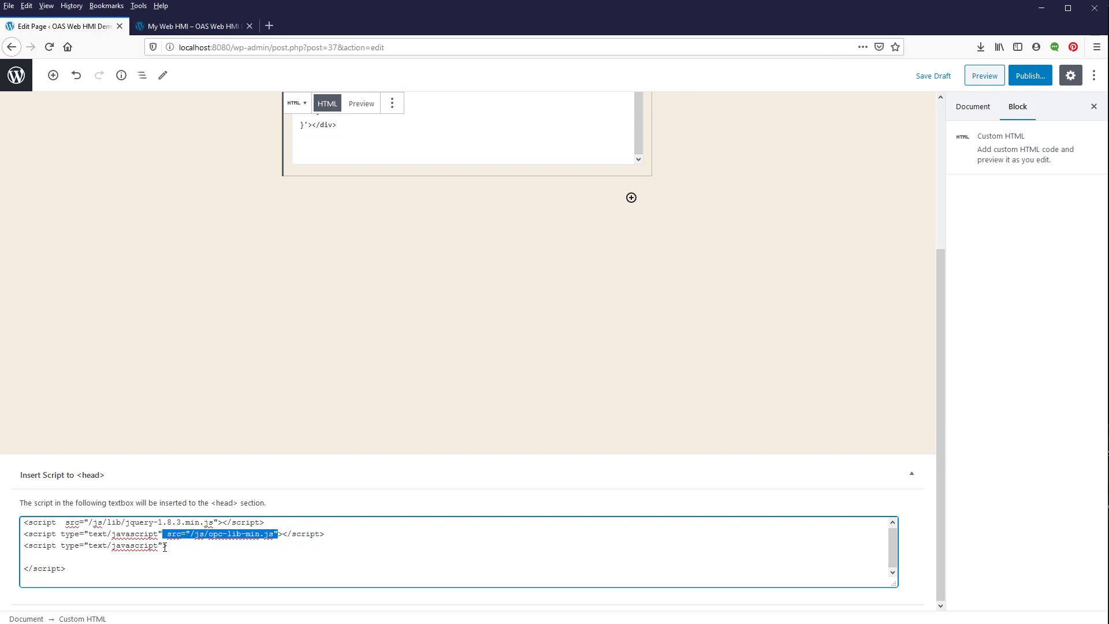
left_click(166, 548)
key("ctrl+v")
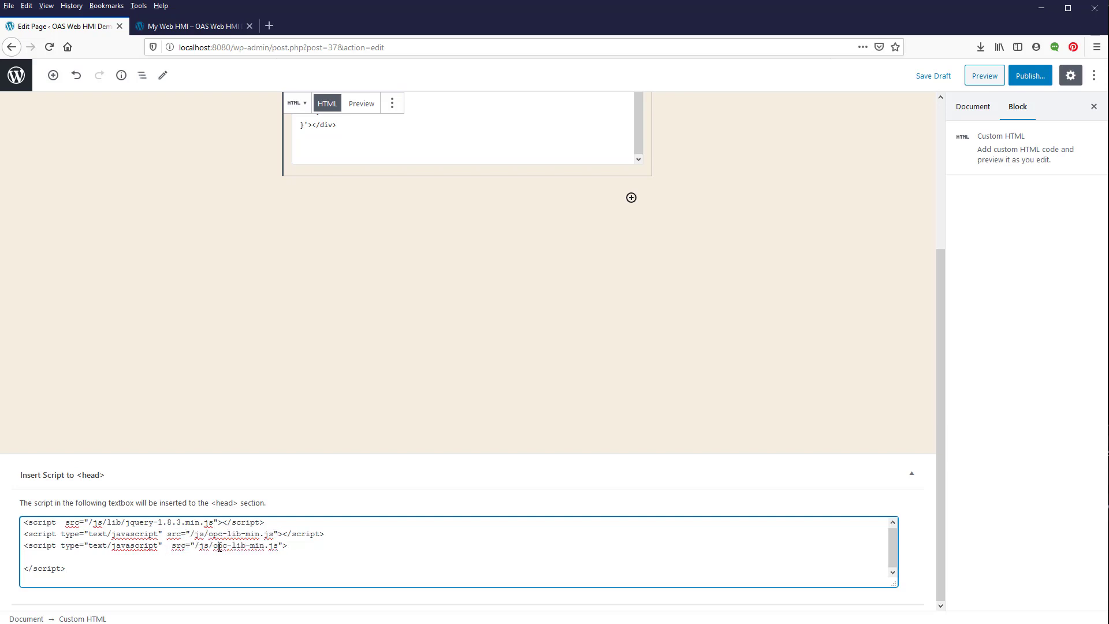
left_click_drag(214, 546, 266, 547)
type("config")
Step: Tidy the script lines and cut all three out of the page's head box
key("Down")
key("BackSpace")
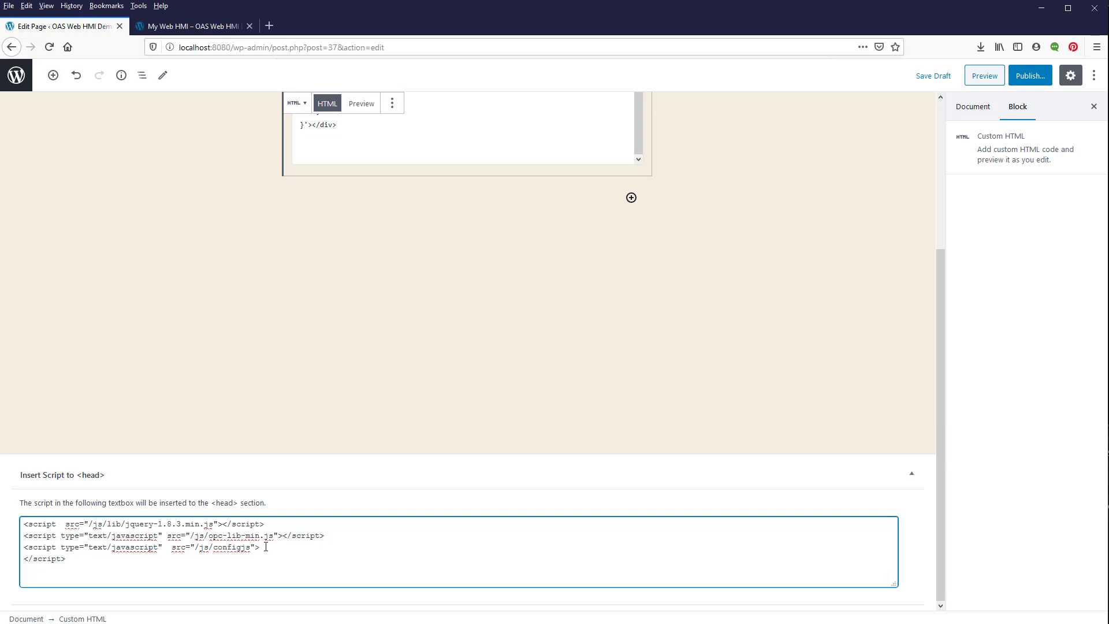
key("Delete")
left_click_drag(320, 546, 22, 510)
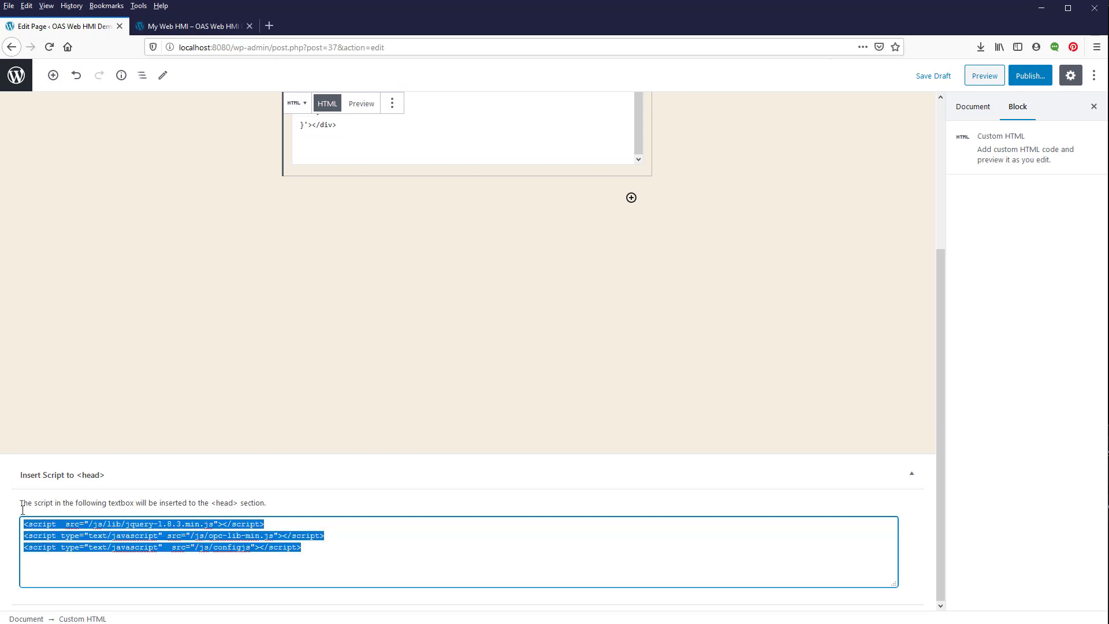
key("ctrl+x")
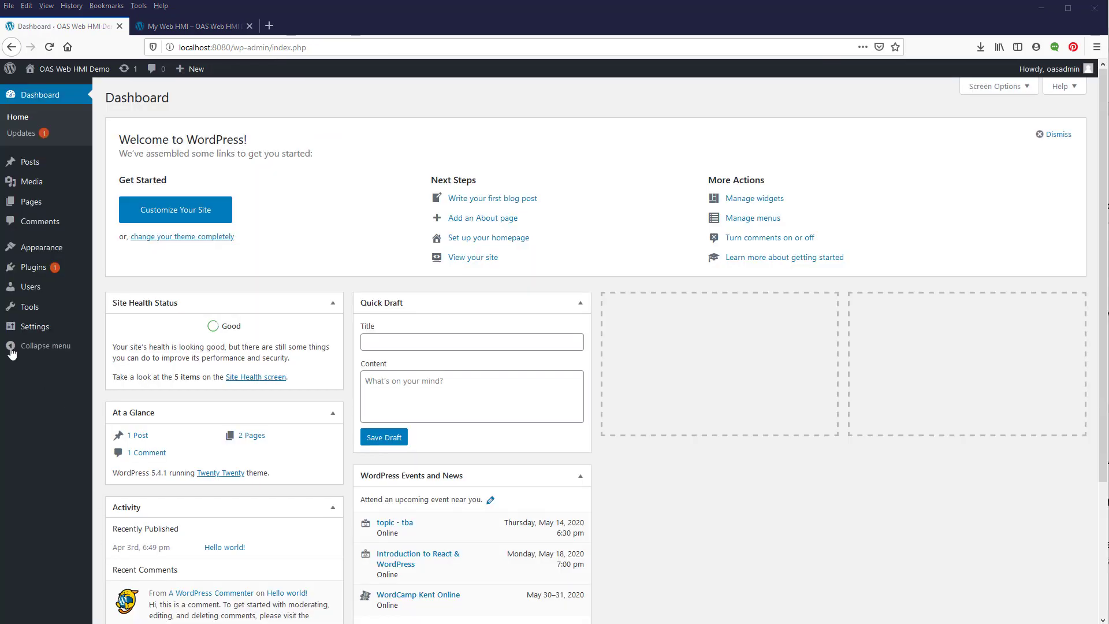
Step: Paste the jQuery, opc-lib-min.js and config.js script tags into 'Scripts in header' and save
mouse_move(8, 333)
left_click(126, 446)
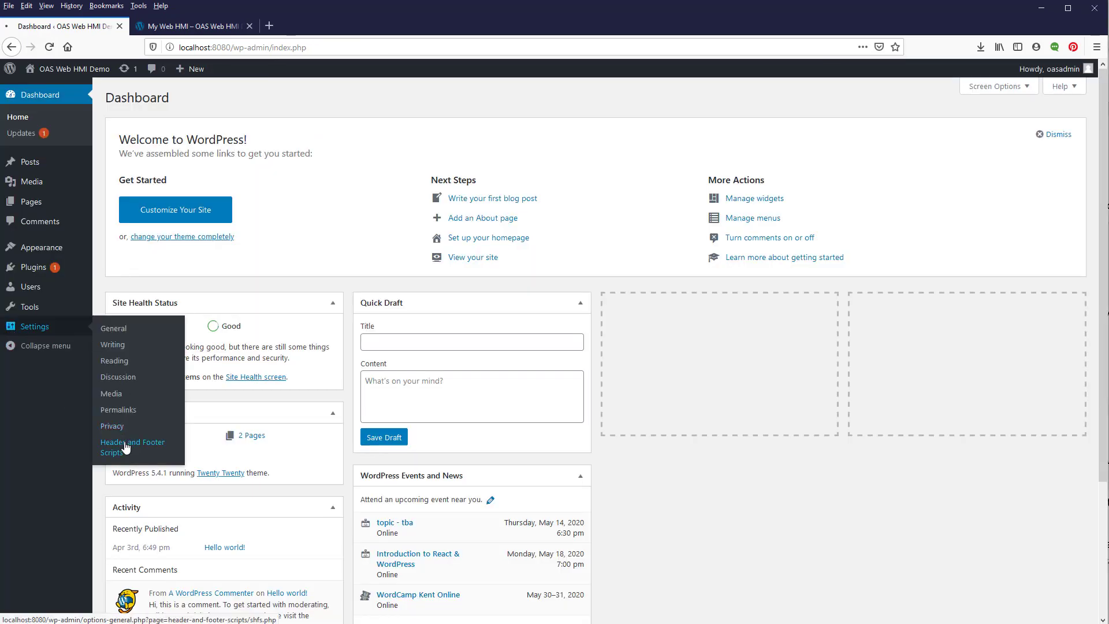
left_click(168, 240)
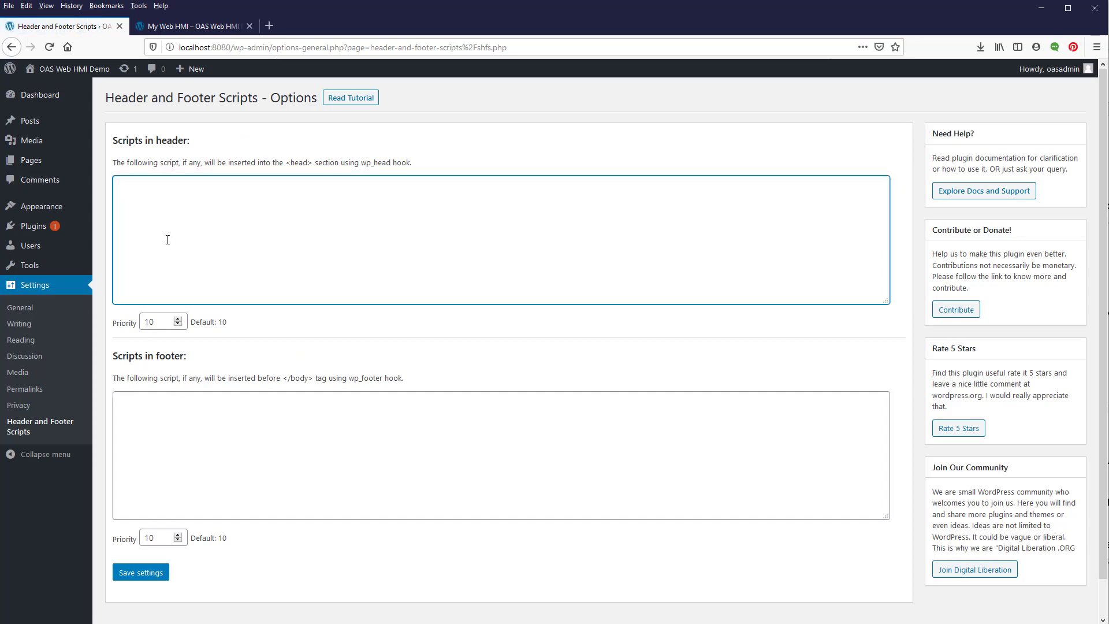
key("ctrl+v")
left_click(162, 577)
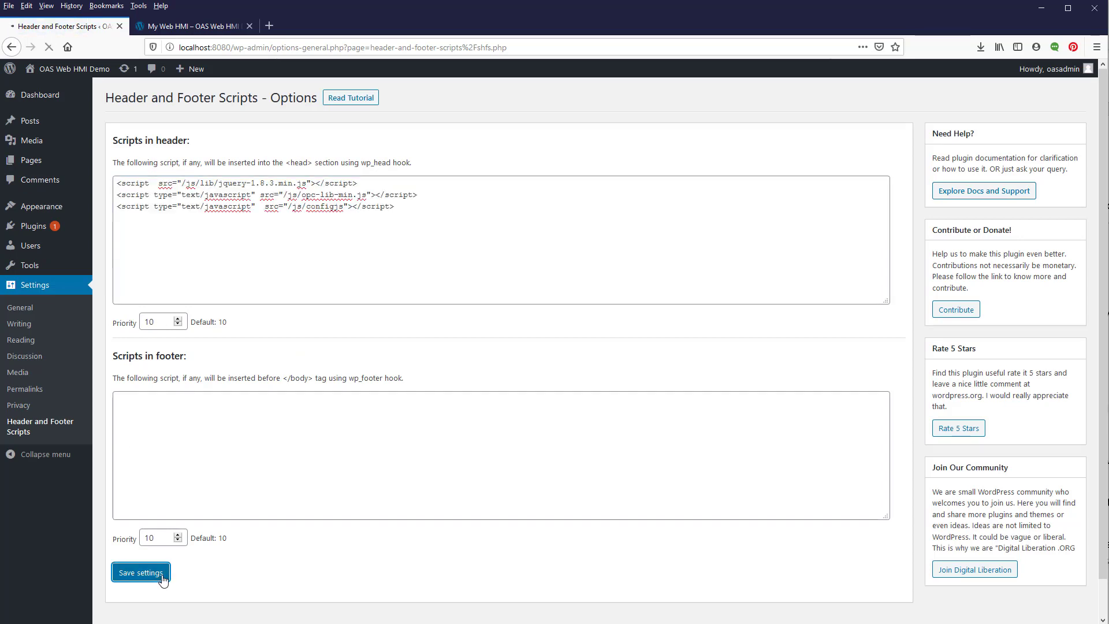